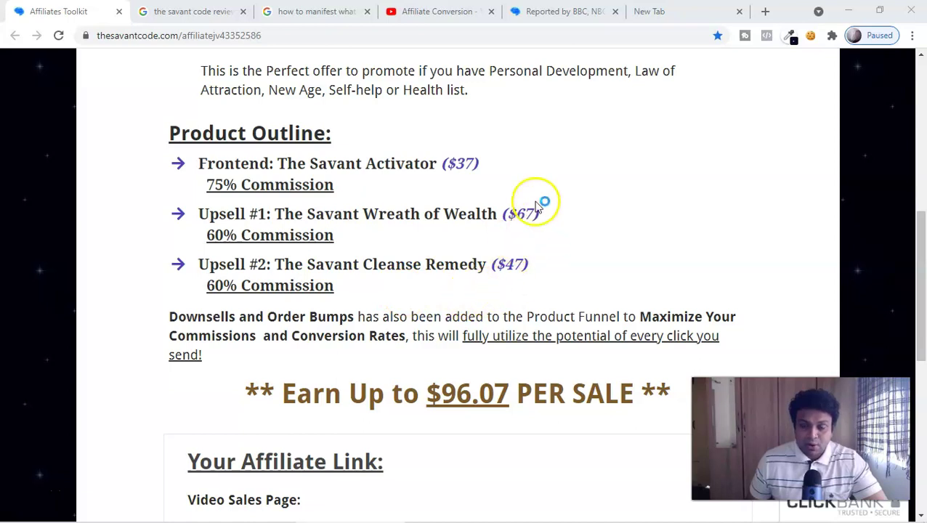
Step: Review The Savant Code's product outline, including its prices, commission rates and maximum earnings per sale
{"action": "scroll", "coordinate": [418, 243], "scroll_direction": "down", "scroll_amount": 2}
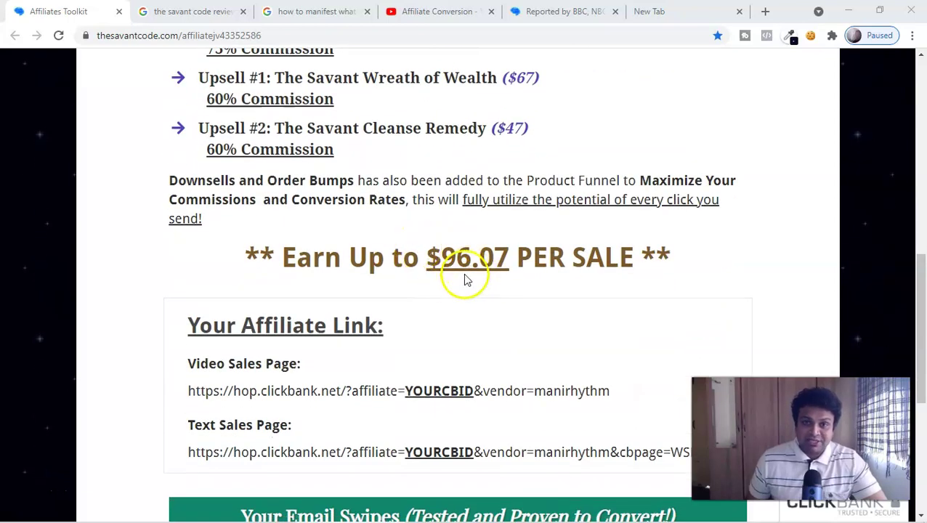
{"action": "scroll", "coordinate": [463, 278], "scroll_direction": "up", "scroll_amount": 1}
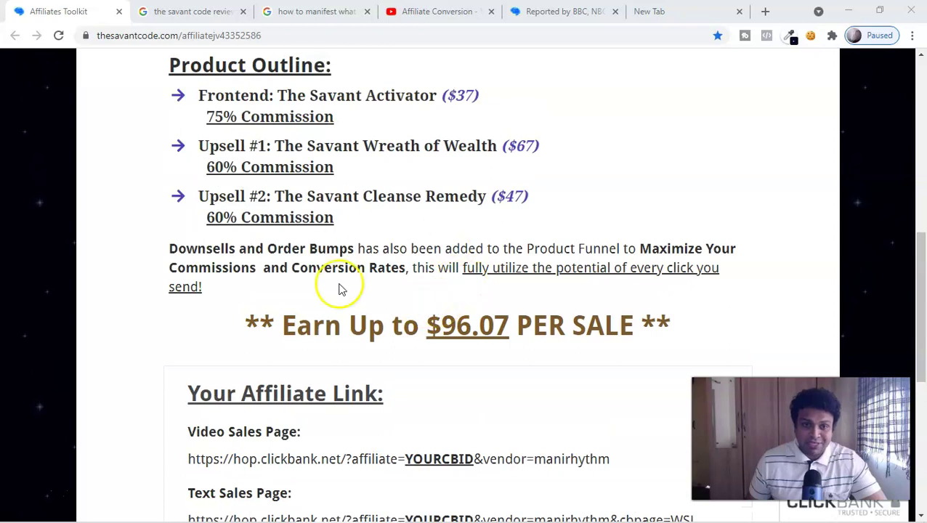
{"action": "scroll", "coordinate": [363, 301], "scroll_direction": "up", "scroll_amount": 1}
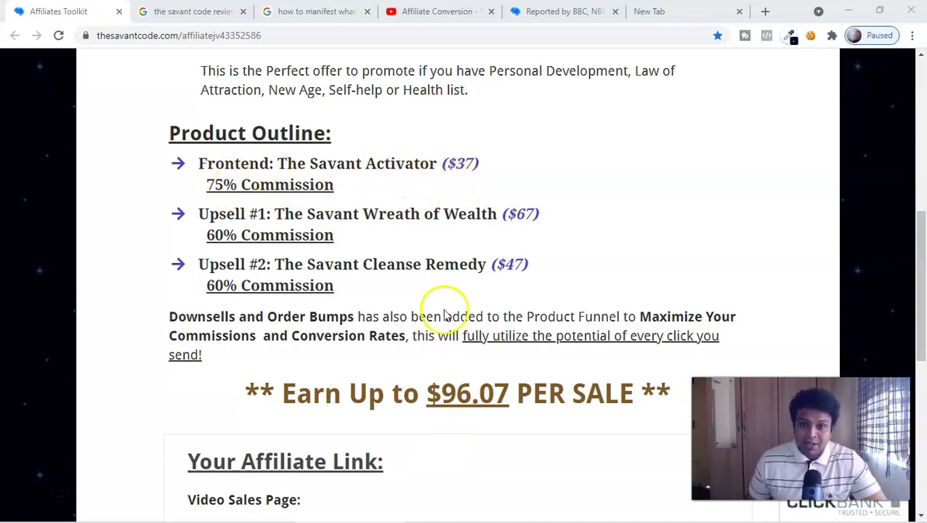
Step: Switch to Calculator, multiply the existing 27.75 result by 4, and minimize the calculator
{"action": "mouse_move", "coordinate": [426, 512]}
{"action": "left_click", "coordinate": [534, 513]}
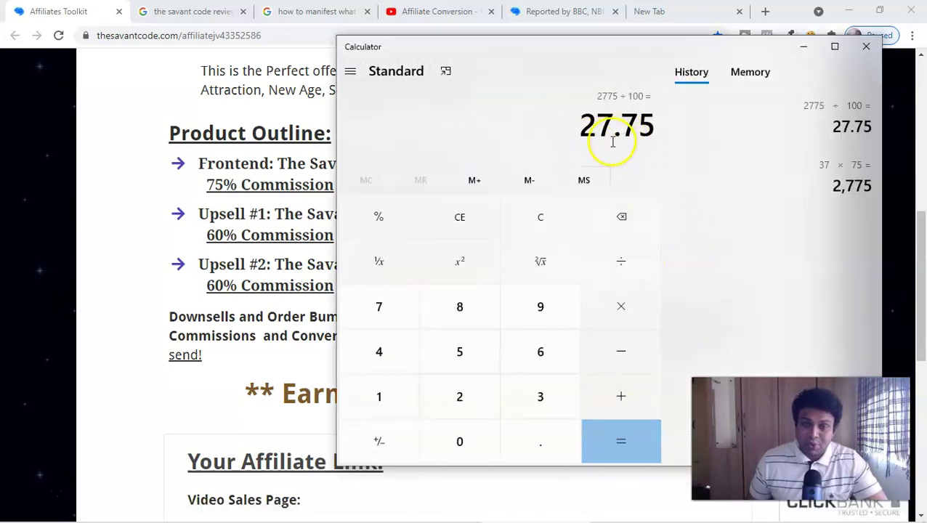
{"action": "left_click", "coordinate": [617, 308]}
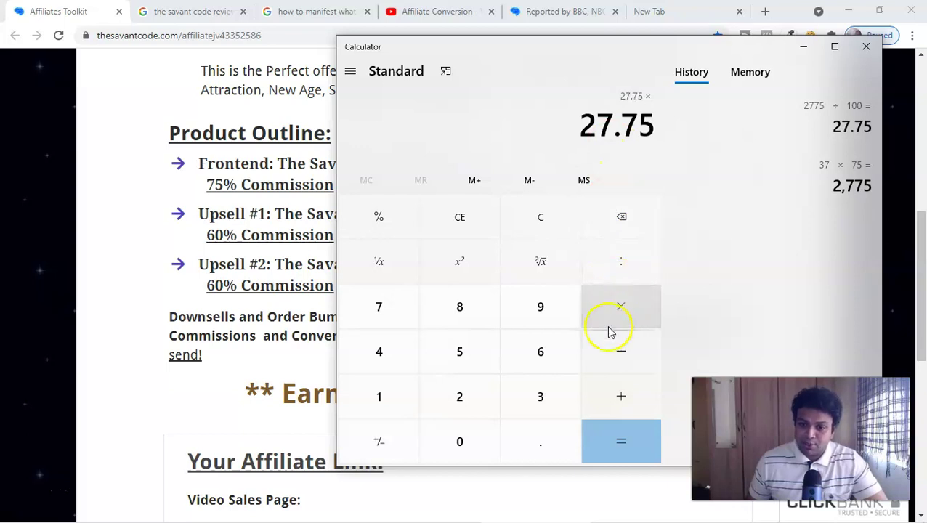
{"action": "left_click", "coordinate": [356, 356]}
{"action": "left_click", "coordinate": [635, 439]}
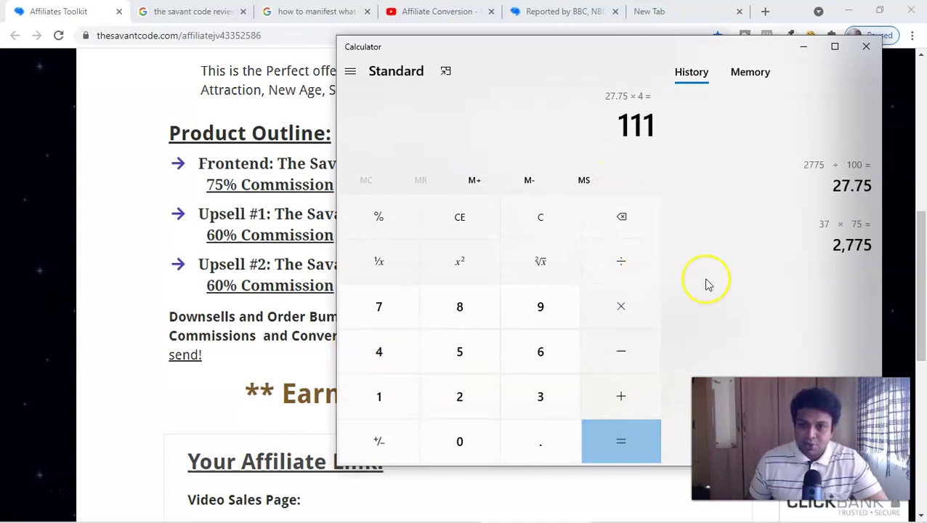
{"action": "left_click", "coordinate": [803, 47]}
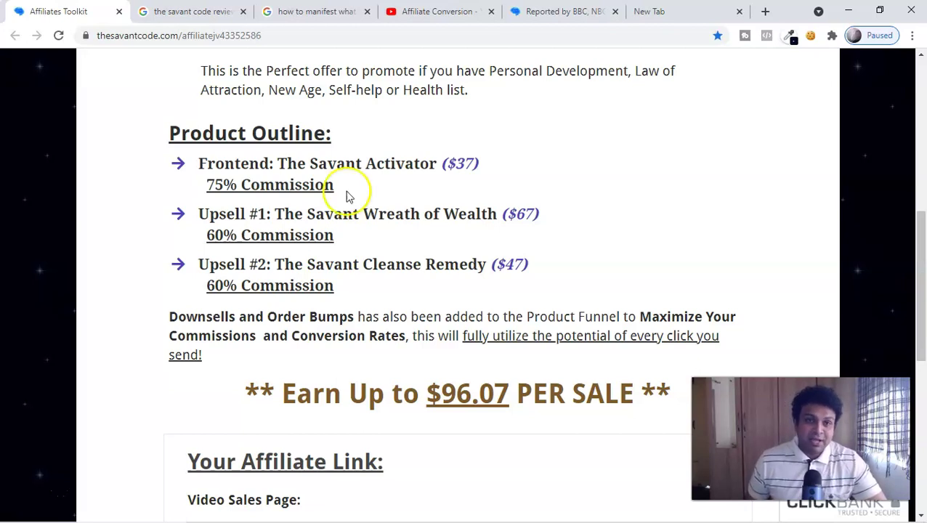
Step: Compare the Google results for "the savant code review" and "how to manifest what you want"
{"action": "left_click", "coordinate": [185, 11]}
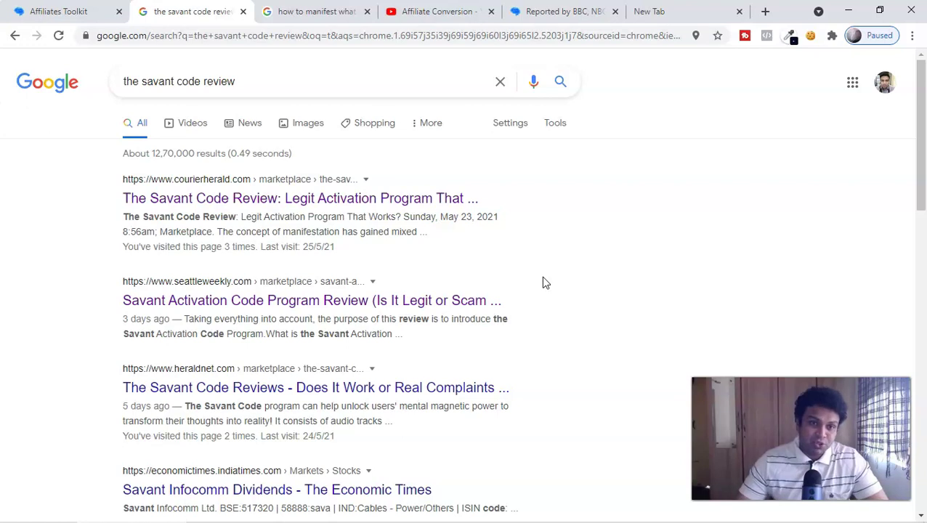
{"action": "left_click", "coordinate": [326, 16]}
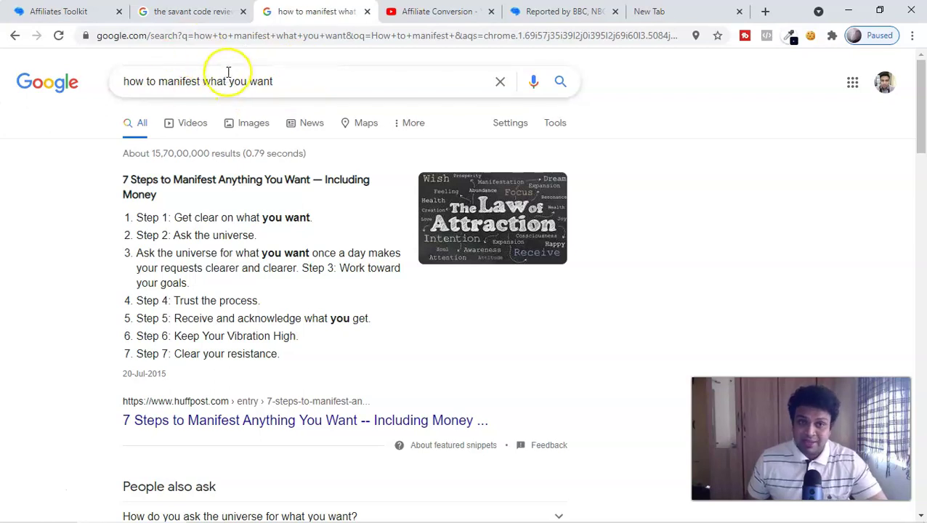
{"action": "left_click", "coordinate": [215, 8]}
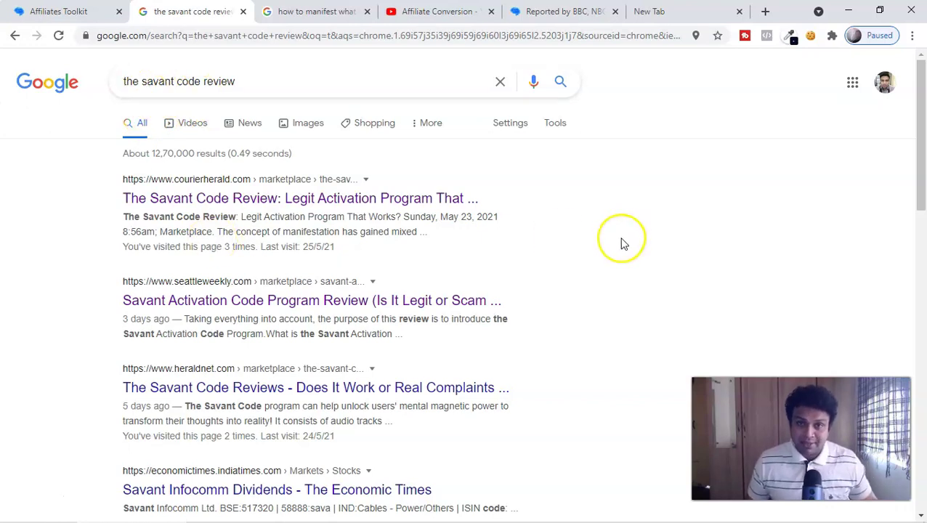
Step: Look through The Savant Code's text sales page, from the opening story to the customer testimonials
{"action": "key", "text": "ctrl+5"}
{"action": "scroll", "coordinate": [566, 207], "scroll_direction": "down", "scroll_amount": 4}
{"action": "scroll", "coordinate": [565, 200], "scroll_direction": "down", "scroll_amount": 12}
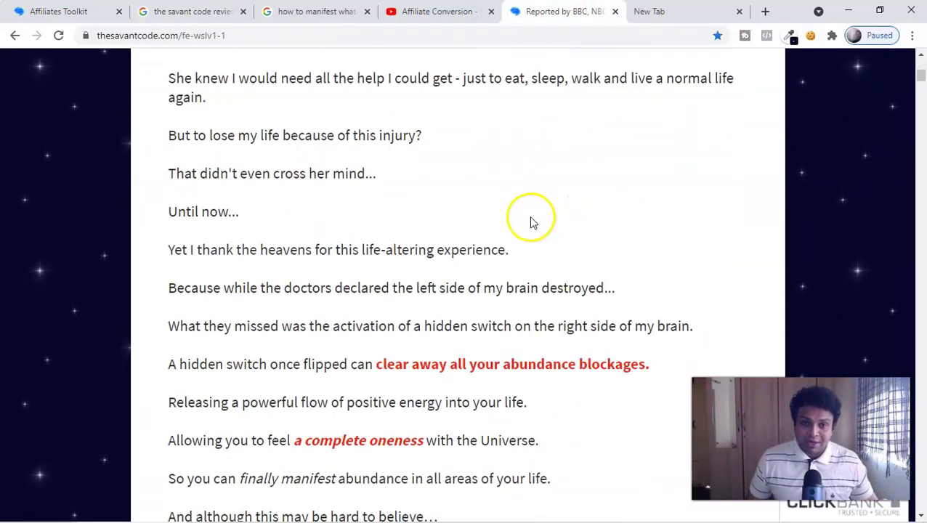
{"action": "scroll", "coordinate": [528, 223], "scroll_direction": "down", "scroll_amount": 15}
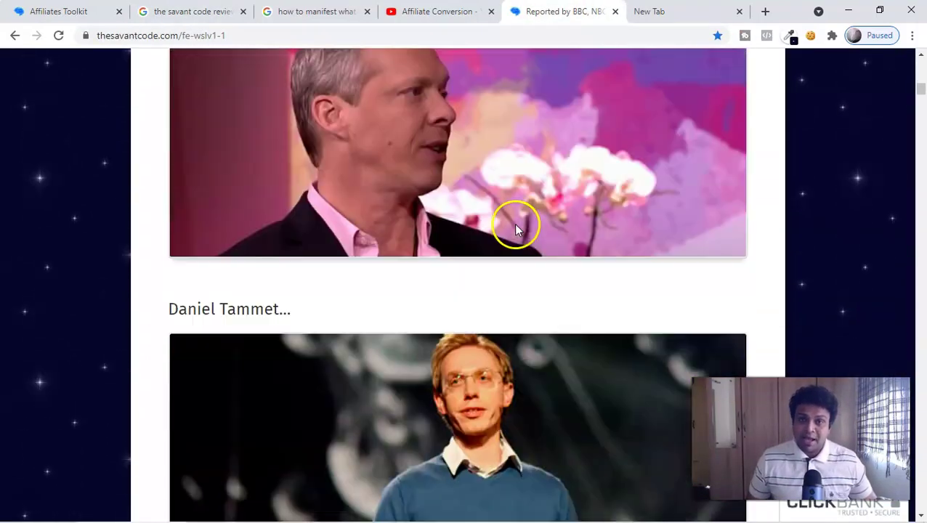
{"action": "scroll", "coordinate": [506, 229], "scroll_direction": "down", "scroll_amount": 3}
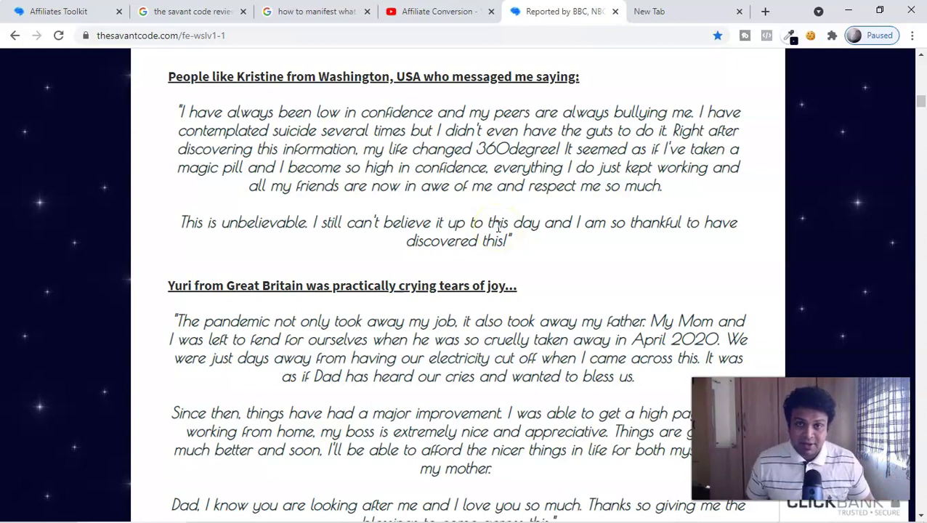
Step: Browse the Affiliate Conversion YouTube channel's video sections, including Uploads, How I Made It and Free Traffic Methods
{"action": "left_click", "coordinate": [438, 10]}
{"action": "scroll", "coordinate": [519, 254], "scroll_direction": "down", "scroll_amount": 3}
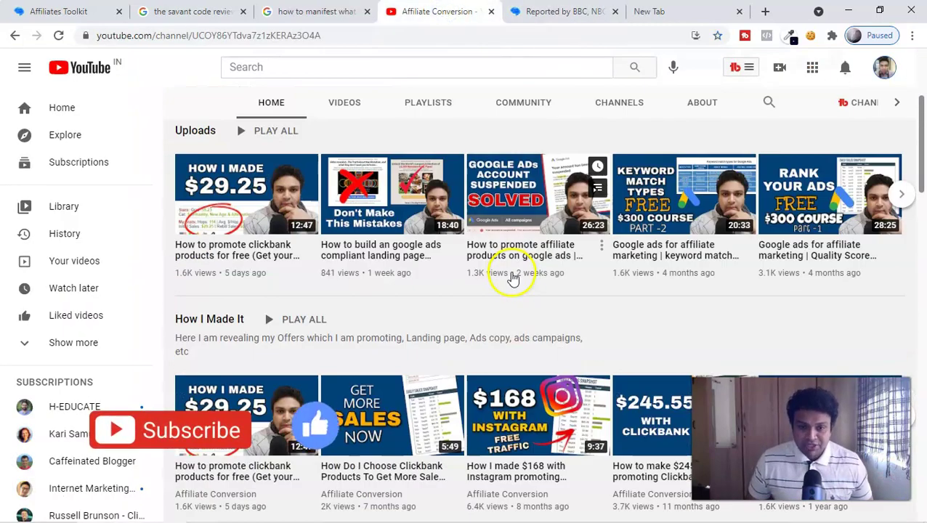
{"action": "scroll", "coordinate": [513, 278], "scroll_direction": "down", "scroll_amount": 5}
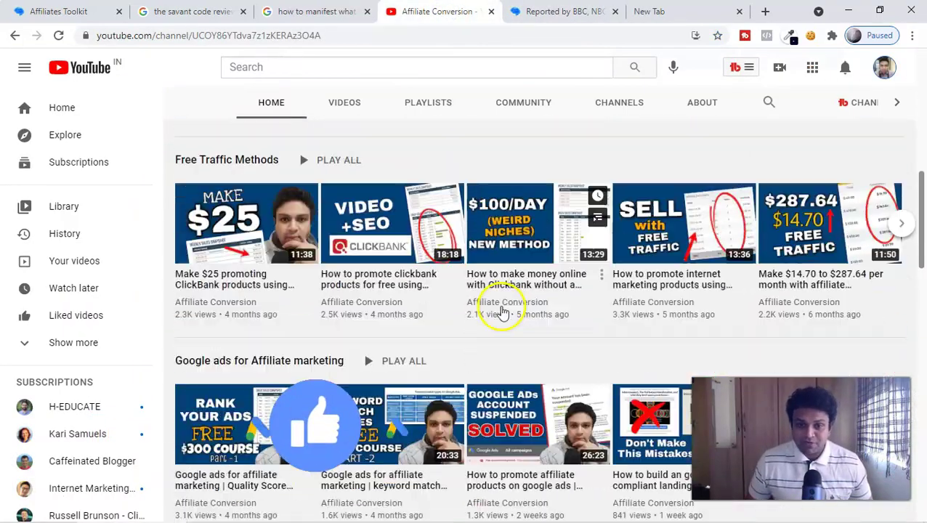
{"action": "scroll", "coordinate": [501, 312], "scroll_direction": "down", "scroll_amount": 3}
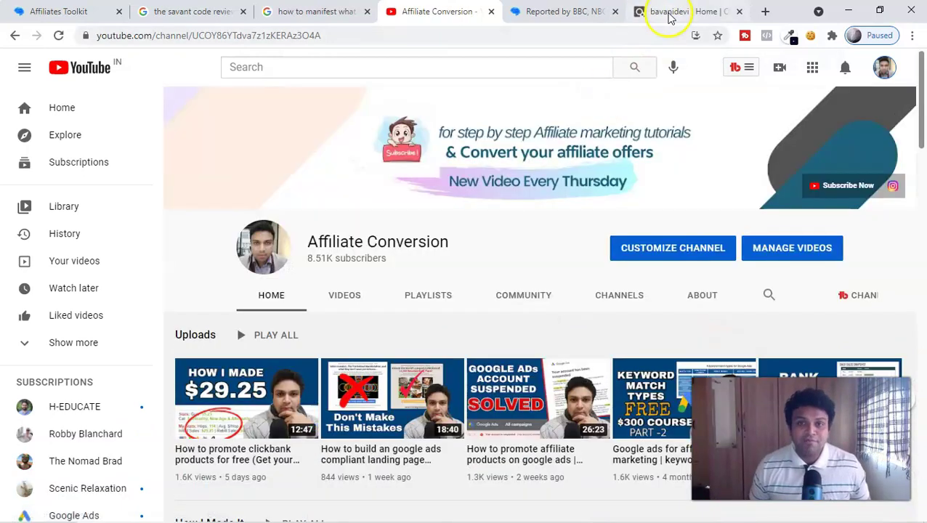
Step: Switch to the account home page already open in the browser
{"action": "left_click", "coordinate": [668, 14]}
{"action": "right_click", "coordinate": [309, 155]}
{"action": "left_click", "coordinate": [347, 199]}
Step: Look over the CBEngine home page and open its list of new ClickBank products
{"action": "scroll", "coordinate": [207, 263], "scroll_direction": "down", "scroll_amount": 1}
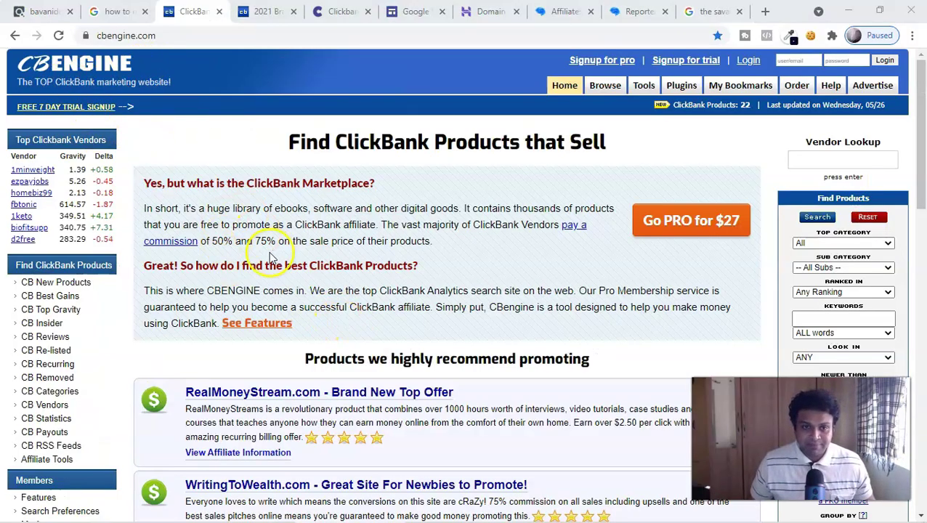
{"action": "scroll", "coordinate": [269, 258], "scroll_direction": "down", "scroll_amount": 1}
{"action": "scroll", "coordinate": [270, 258], "scroll_direction": "down", "scroll_amount": 2}
{"action": "scroll", "coordinate": [263, 260], "scroll_direction": "up", "scroll_amount": 2}
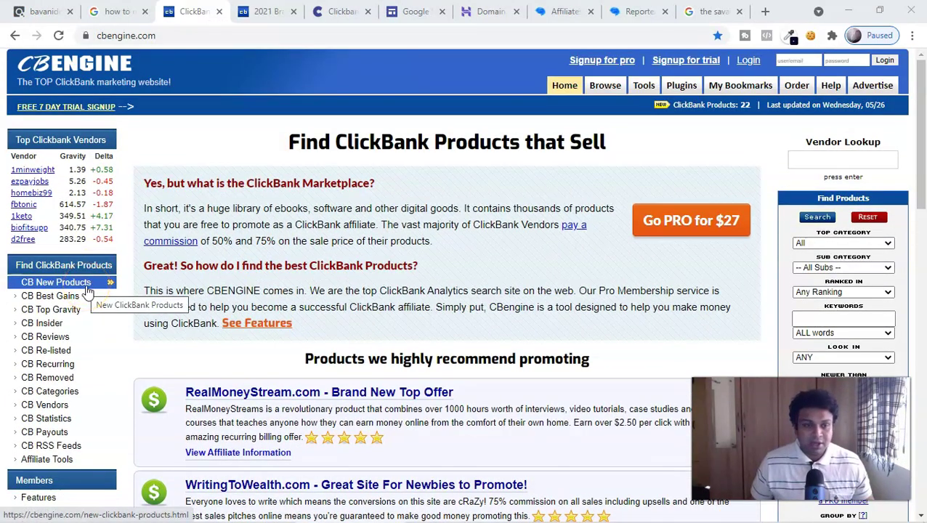
{"action": "left_click", "coordinate": [86, 287]}
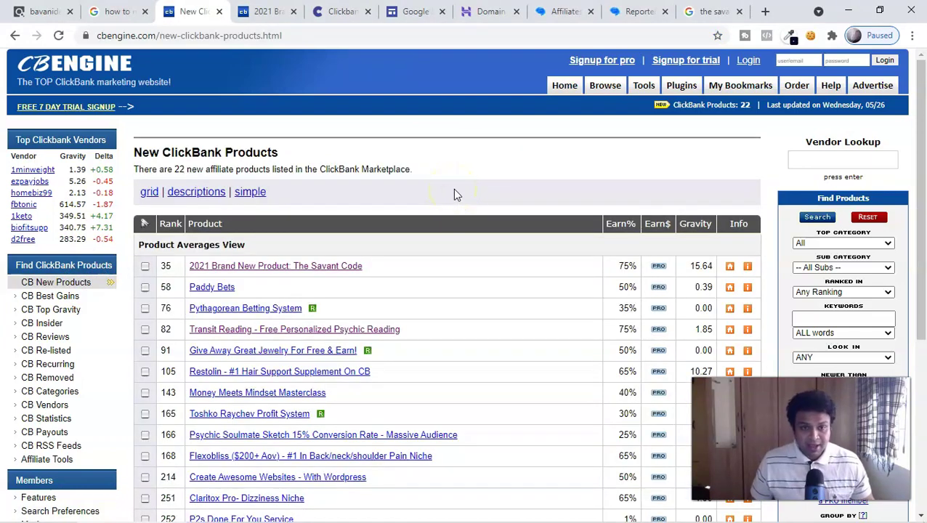
Step: Examine the new ClickBank products list for each product's rank, earning percentage and gravity
{"action": "scroll", "coordinate": [444, 210], "scroll_direction": "down", "scroll_amount": 2}
{"action": "scroll", "coordinate": [262, 155], "scroll_direction": "down", "scroll_amount": 3}
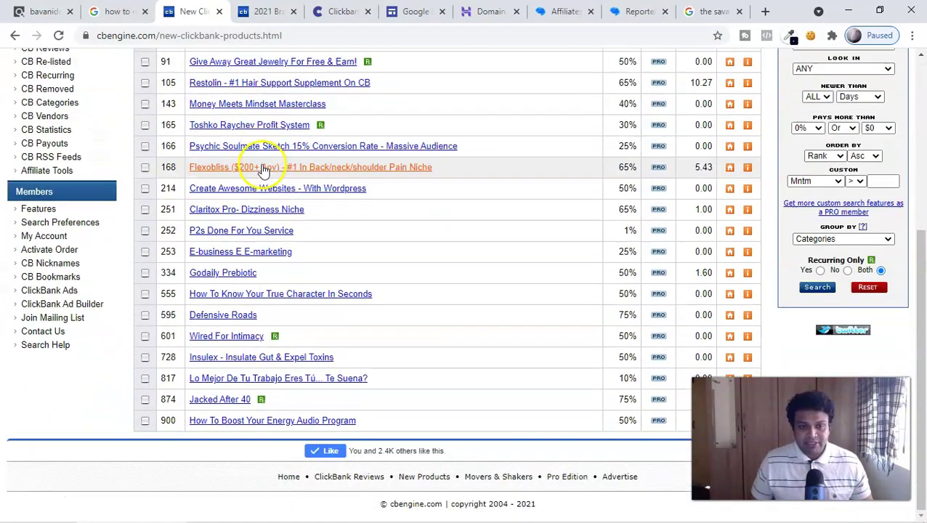
{"action": "scroll", "coordinate": [247, 445], "scroll_direction": "up", "scroll_amount": 1}
{"action": "scroll", "coordinate": [247, 446], "scroll_direction": "up", "scroll_amount": 2}
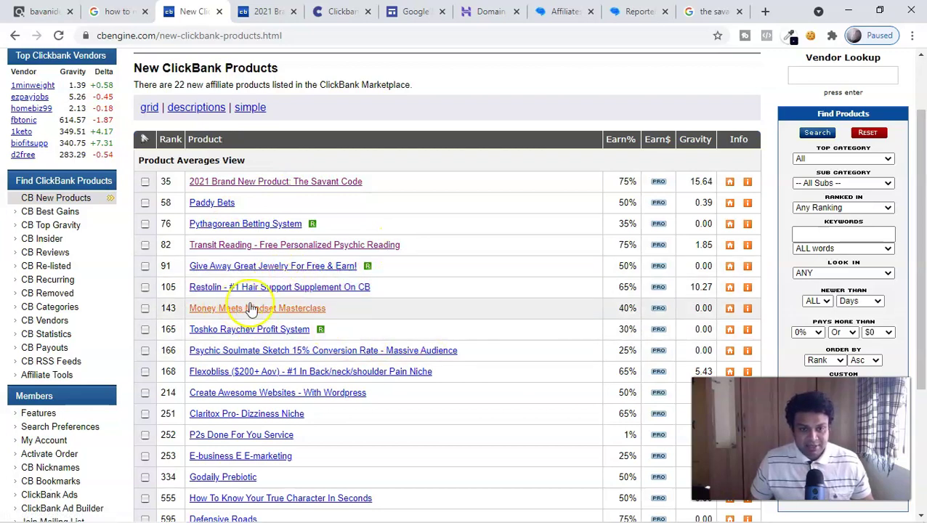
{"action": "scroll", "coordinate": [267, 392], "scroll_direction": "up", "scroll_amount": 1}
{"action": "scroll", "coordinate": [268, 392], "scroll_direction": "up", "scroll_amount": 1}
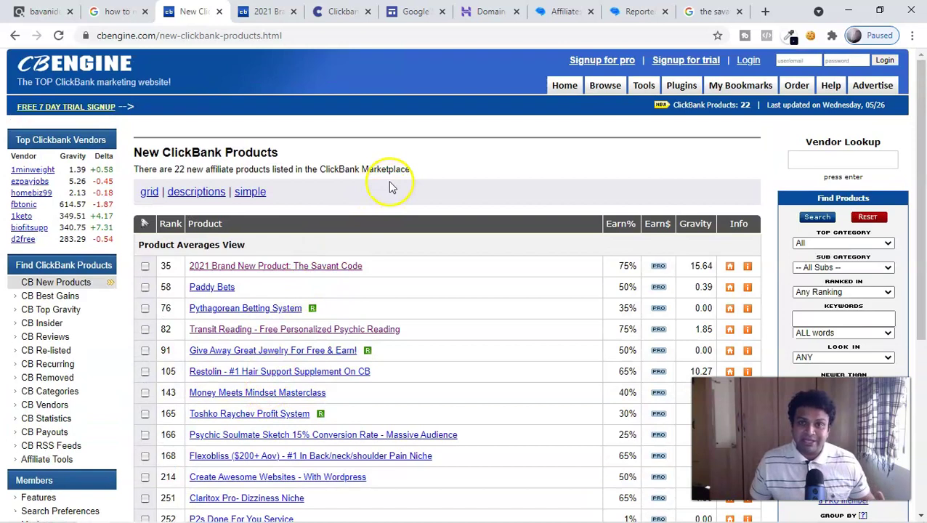
Step: Look through the CBSnooper home page as another tool for researching ClickBank products
{"action": "left_click", "coordinate": [339, 13]}
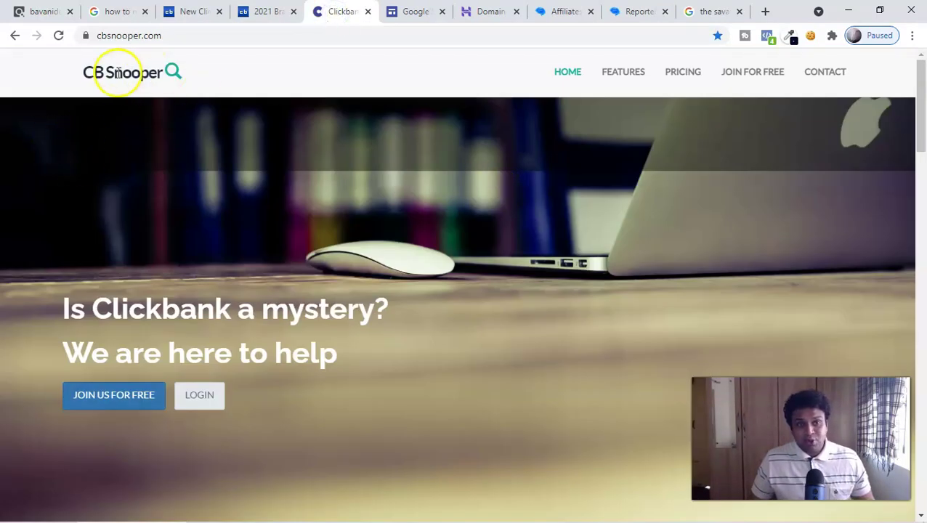
{"action": "scroll", "coordinate": [427, 192], "scroll_direction": "down", "scroll_amount": 2}
{"action": "scroll", "coordinate": [427, 194], "scroll_direction": "down", "scroll_amount": 8}
{"action": "scroll", "coordinate": [421, 267], "scroll_direction": "down", "scroll_amount": 4}
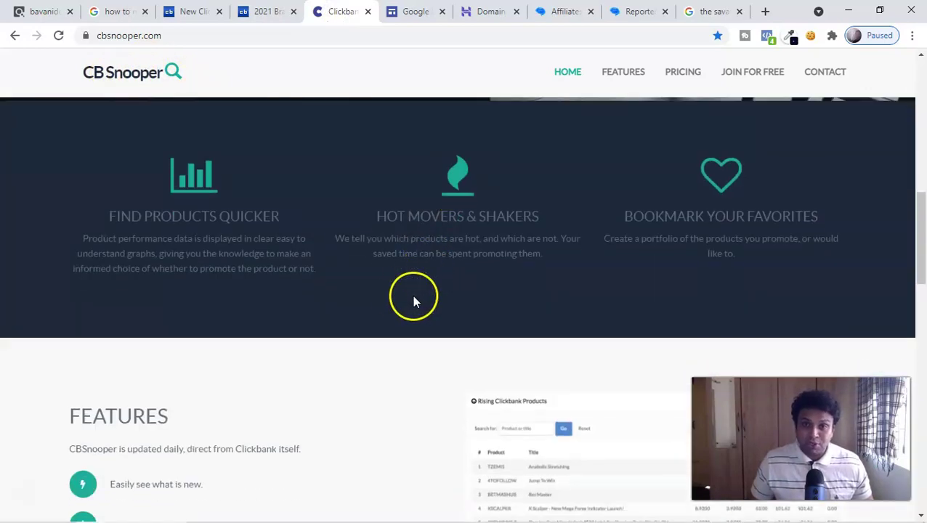
{"action": "scroll", "coordinate": [416, 298], "scroll_direction": "up", "scroll_amount": 12}
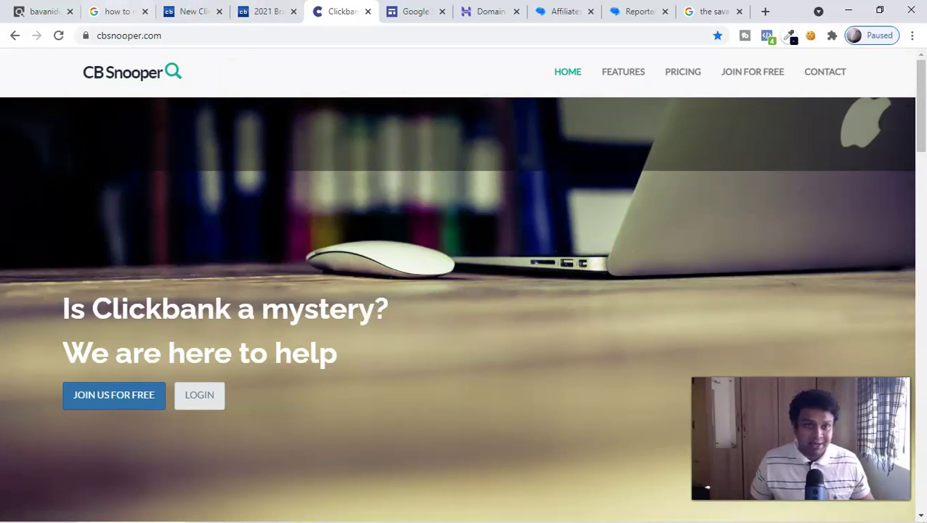
Step: View The Savant Code's CBEngine product details, including its gravity, commission, average sale and first-seen date
{"action": "left_click", "coordinate": [191, 10]}
{"action": "left_click", "coordinate": [266, 11]}
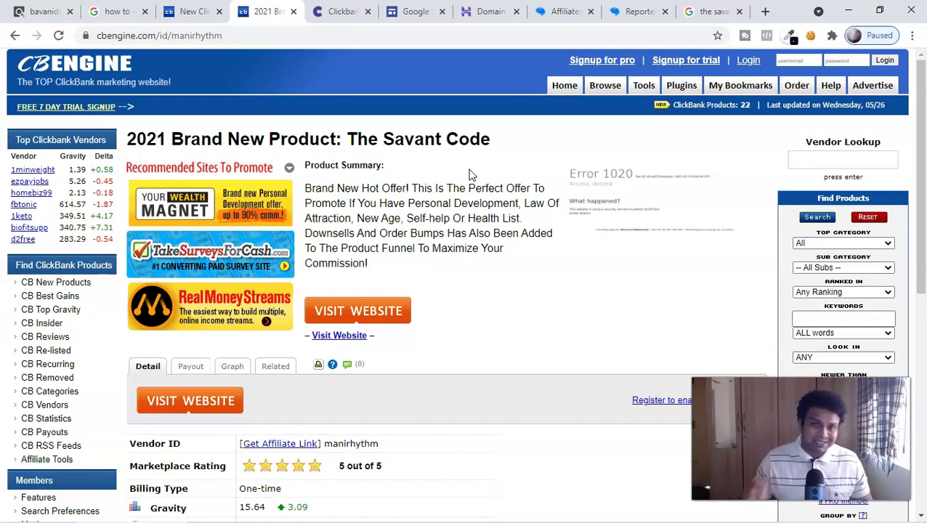
{"action": "scroll", "coordinate": [321, 300], "scroll_direction": "down", "scroll_amount": 4}
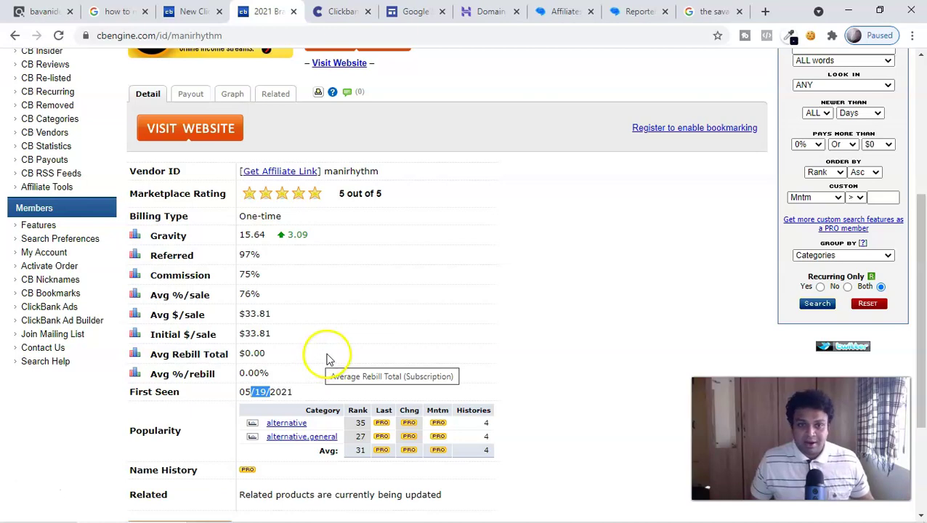
Step: Open The Savant Code's gravity graph on CBEngine and examine its trend and the dated records
{"action": "scroll", "coordinate": [334, 359], "scroll_direction": "up", "scroll_amount": 1}
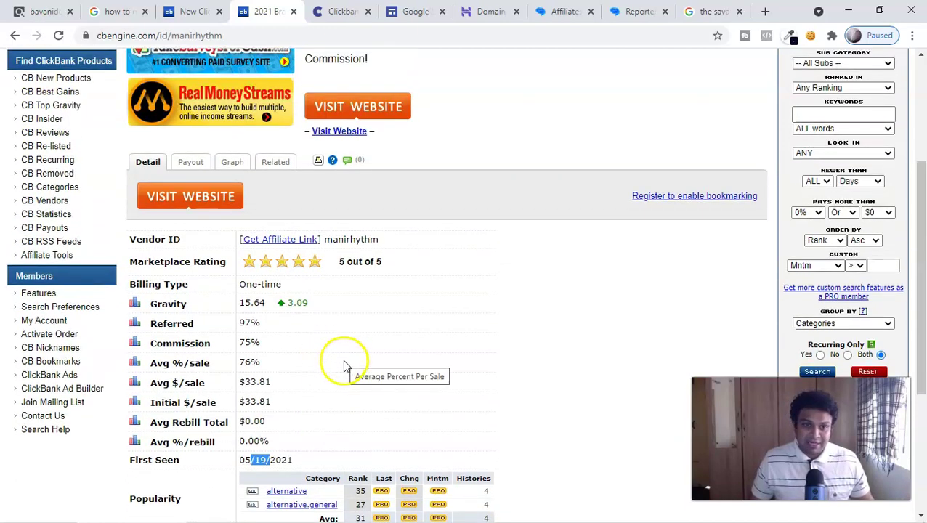
{"action": "left_click", "coordinate": [234, 167]}
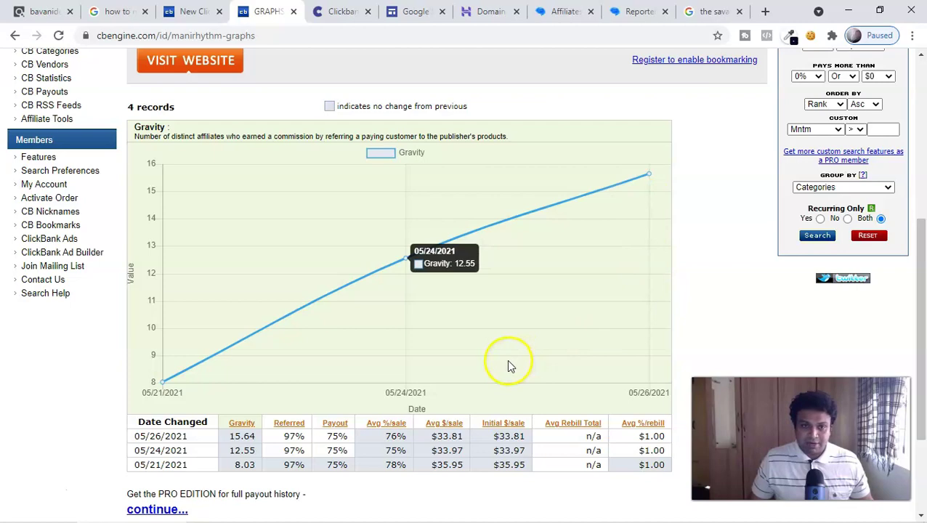
{"action": "scroll", "coordinate": [507, 359], "scroll_direction": "up", "scroll_amount": 1}
{"action": "scroll", "coordinate": [506, 360], "scroll_direction": "up", "scroll_amount": 5}
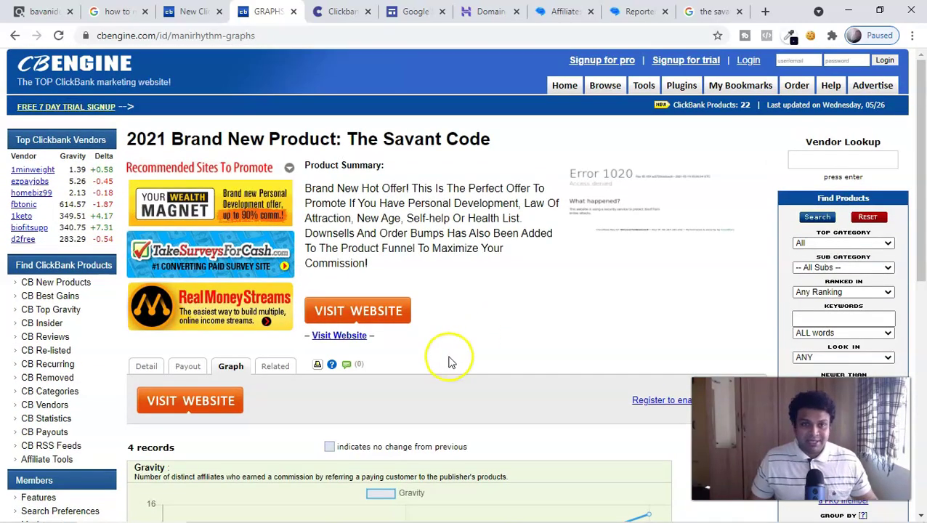
{"action": "key", "text": "ctrl+shift+Tab"}
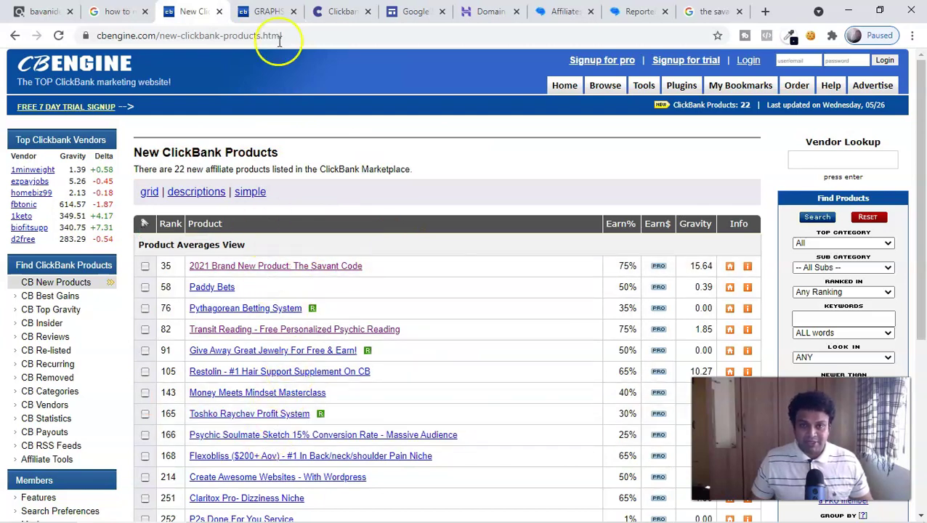
{"action": "left_click", "coordinate": [269, 11]}
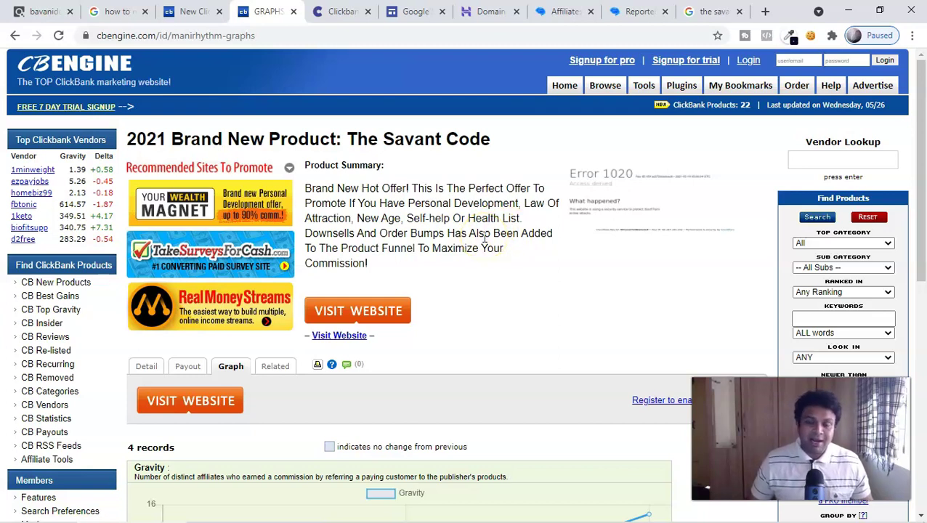
Step: Check Hostinger's domain checker results for manifestationbegins, comparing the availability and yearly prices of its extensions
{"action": "left_click", "coordinate": [408, 13]}
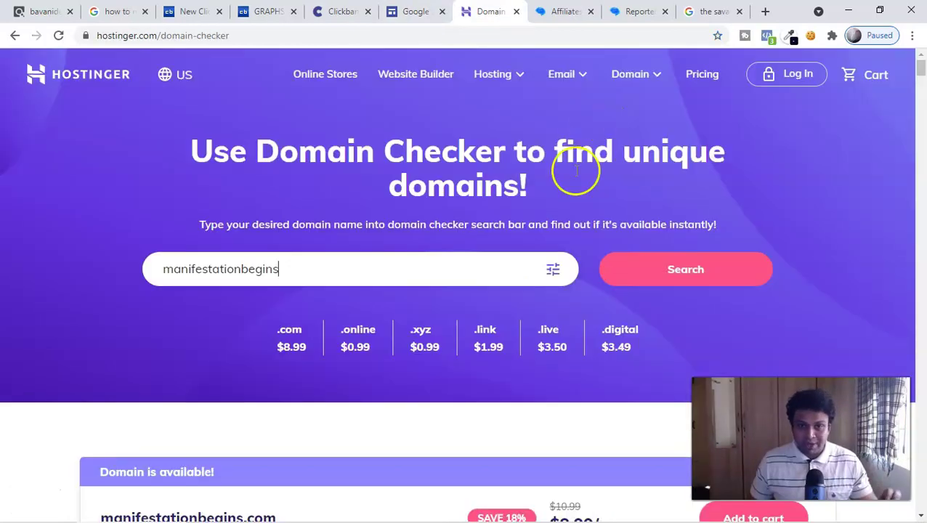
{"action": "scroll", "coordinate": [486, 263], "scroll_direction": "down", "scroll_amount": 2}
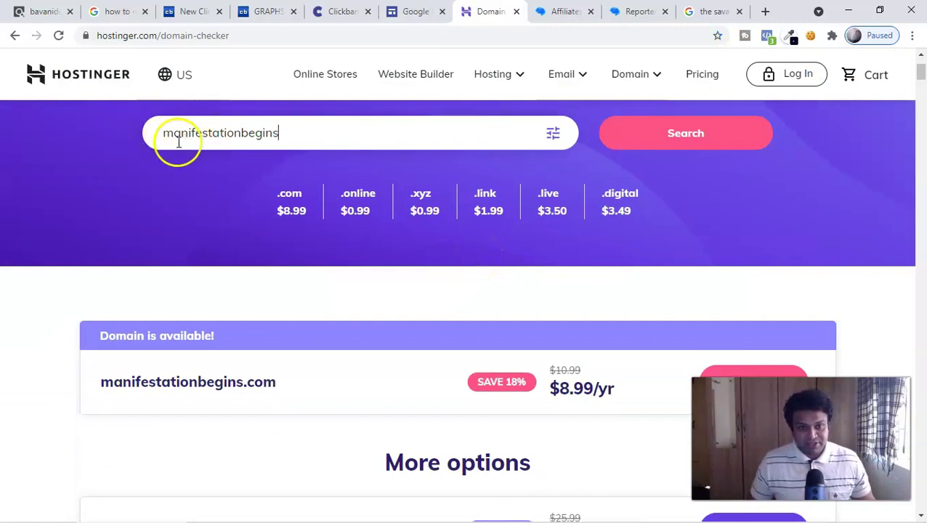
{"action": "scroll", "coordinate": [419, 283], "scroll_direction": "down", "scroll_amount": 5}
{"action": "scroll", "coordinate": [387, 270], "scroll_direction": "up", "scroll_amount": 3}
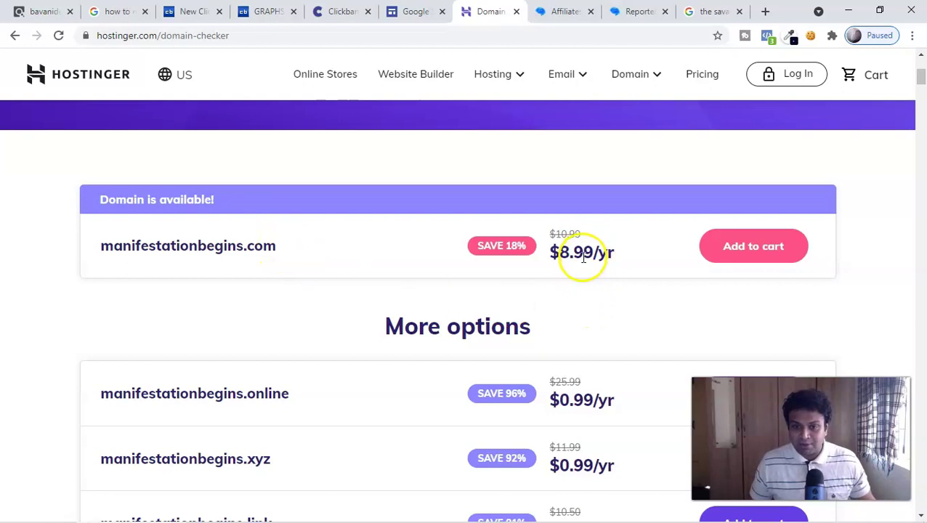
Step: Look through the other extensions offered for manifestationbegins, such as .net, .tech, .site and .in, and compare their yearly prices
{"action": "scroll", "coordinate": [281, 296], "scroll_direction": "down", "scroll_amount": 6}
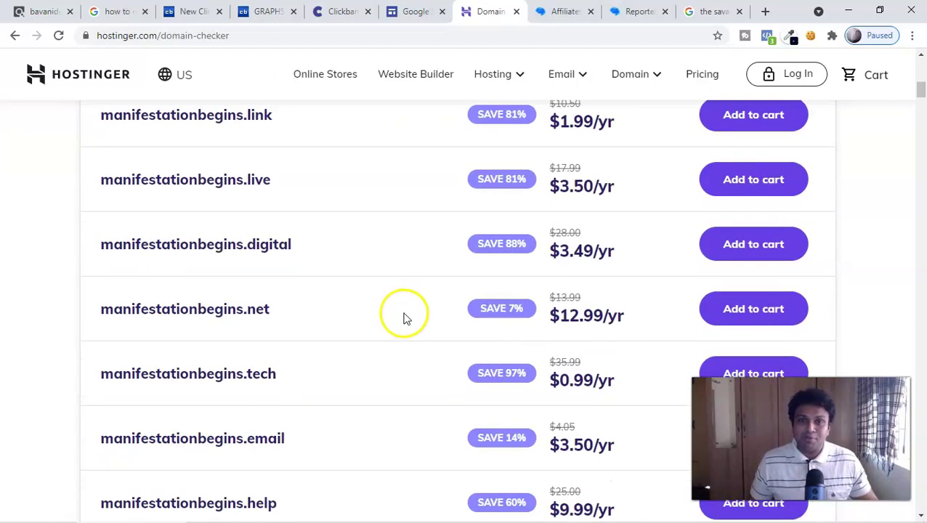
{"action": "scroll", "coordinate": [392, 342], "scroll_direction": "down", "scroll_amount": 2}
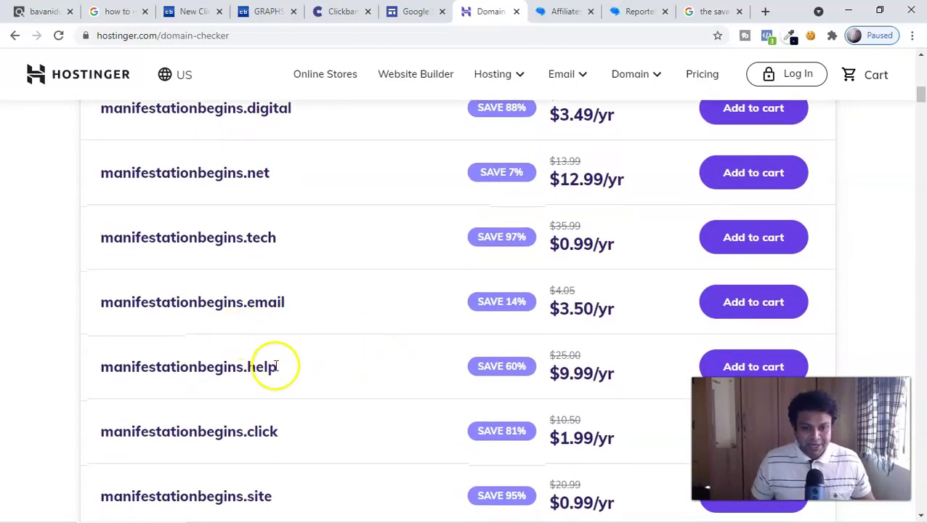
{"action": "scroll", "coordinate": [278, 359], "scroll_direction": "down", "scroll_amount": 4}
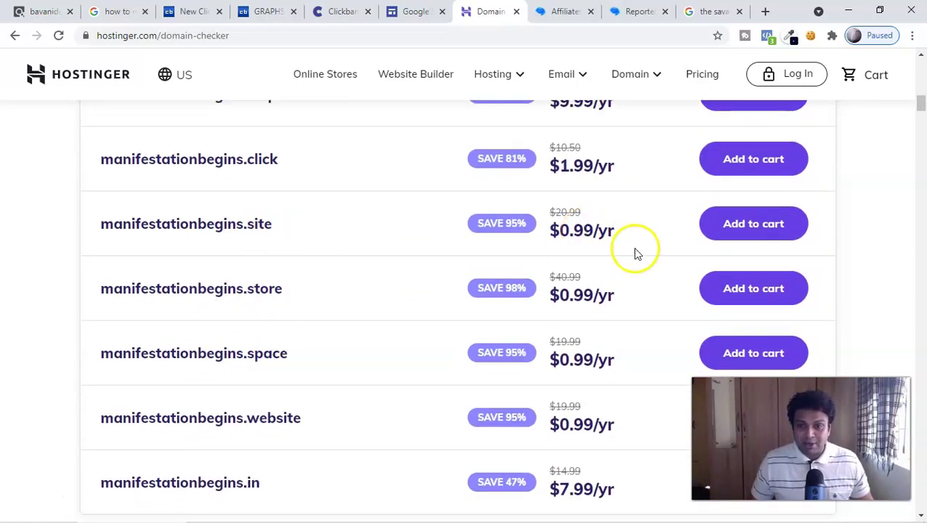
{"action": "scroll", "coordinate": [273, 305], "scroll_direction": "down", "scroll_amount": 1}
{"action": "scroll", "coordinate": [270, 267], "scroll_direction": "up", "scroll_amount": 1}
{"action": "scroll", "coordinate": [270, 268], "scroll_direction": "up", "scroll_amount": 4}
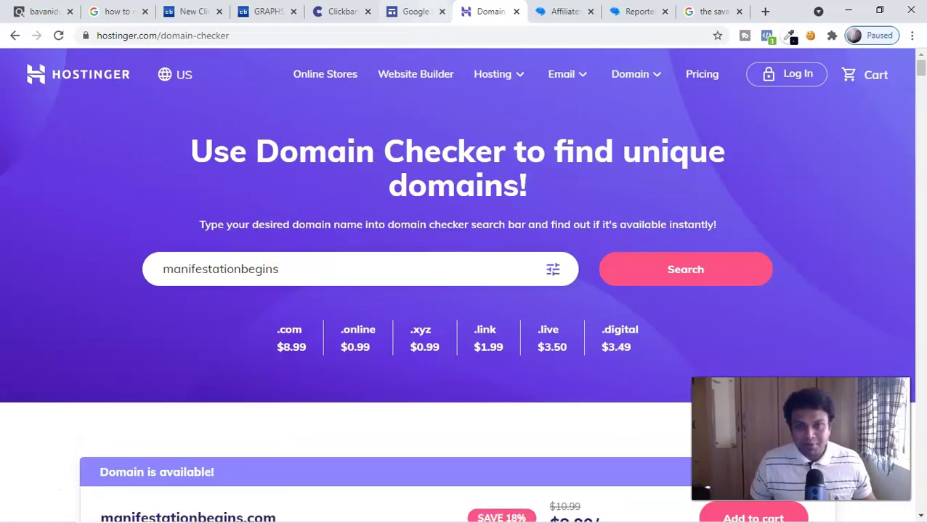
Step: Create a blank site in Google Sites and set its header type to Title only
{"action": "left_click", "coordinate": [414, 10]}
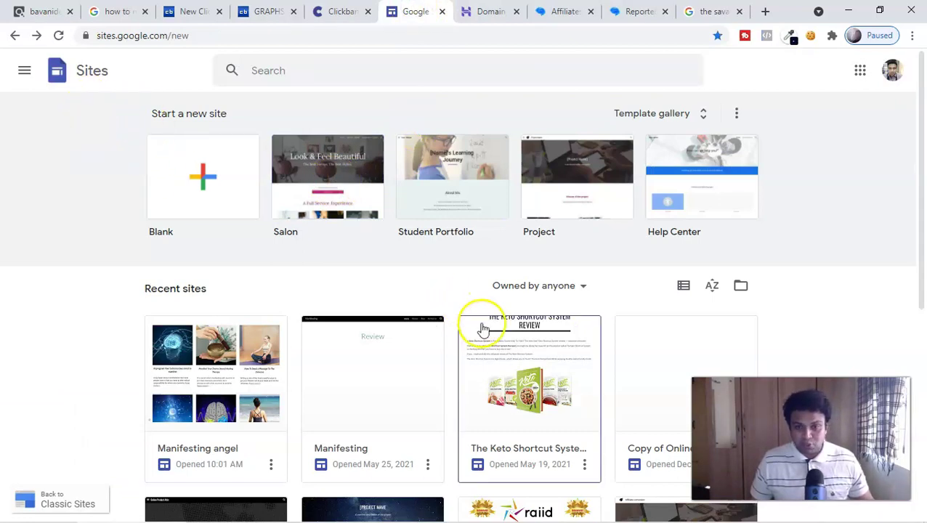
{"action": "left_click", "coordinate": [186, 186]}
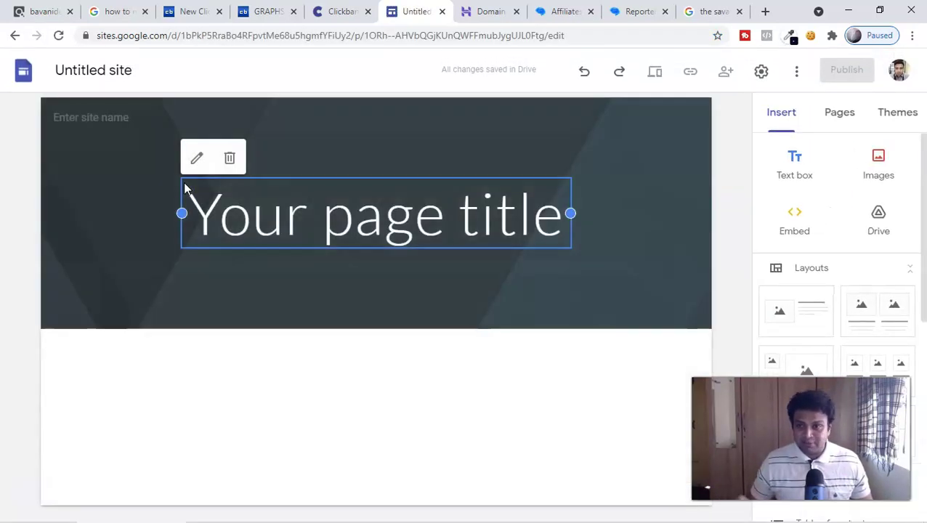
{"action": "left_click", "coordinate": [248, 316]}
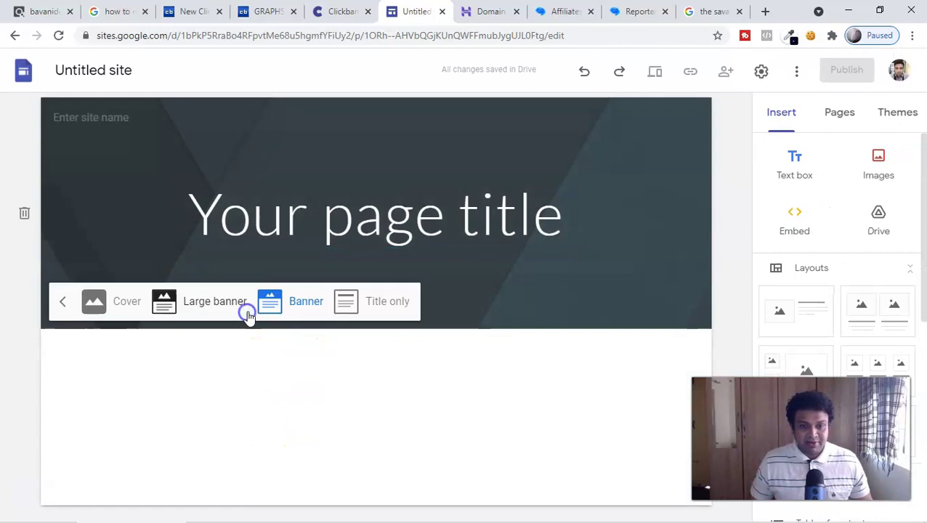
{"action": "left_click", "coordinate": [376, 311]}
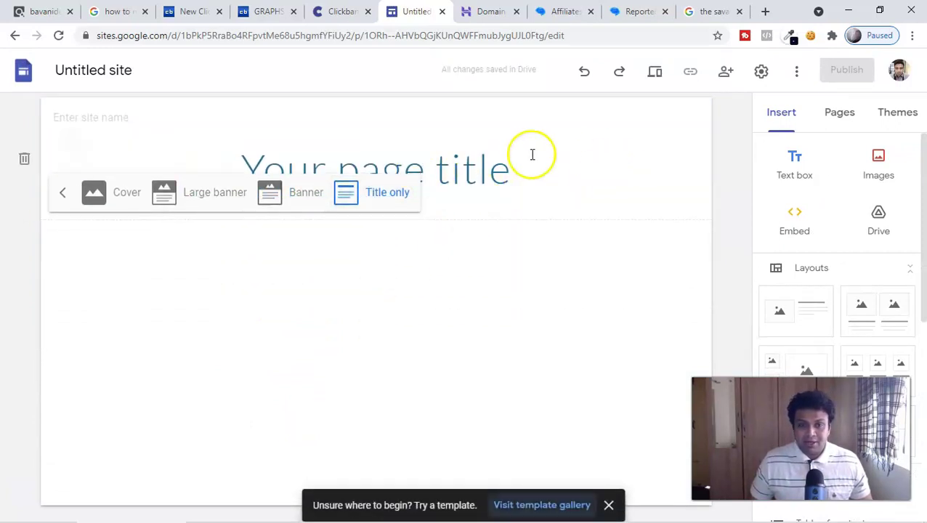
Step: Duplicate the Home page and name the copy blog
{"action": "left_click", "coordinate": [838, 116]}
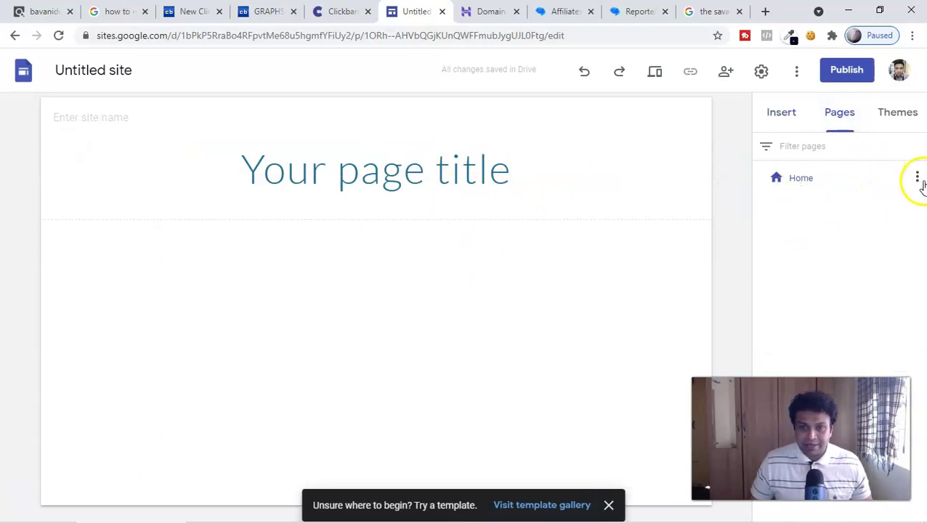
{"action": "left_click", "coordinate": [916, 179]}
{"action": "left_click", "coordinate": [875, 186]}
{"action": "left_click_drag", "start_coordinate": [641, 244], "coordinate": [507, 267]}
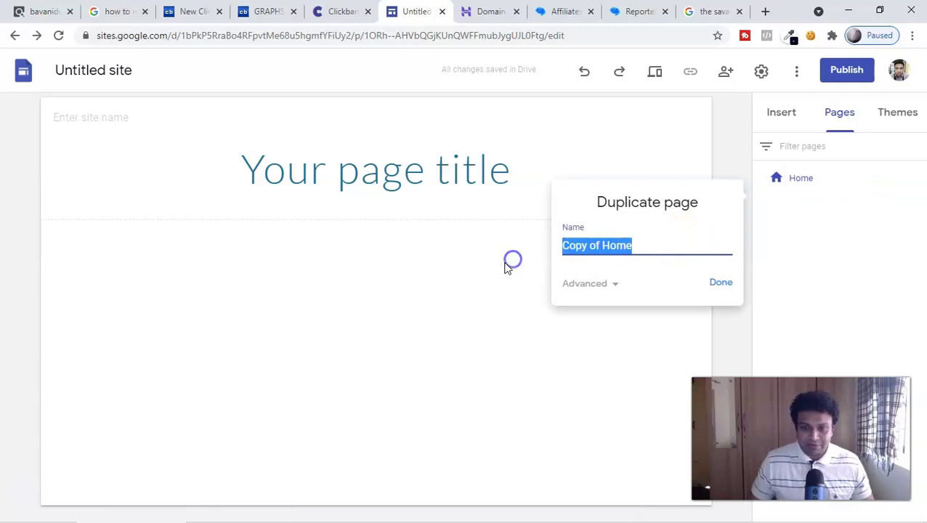
{"action": "type", "text": "blog"}
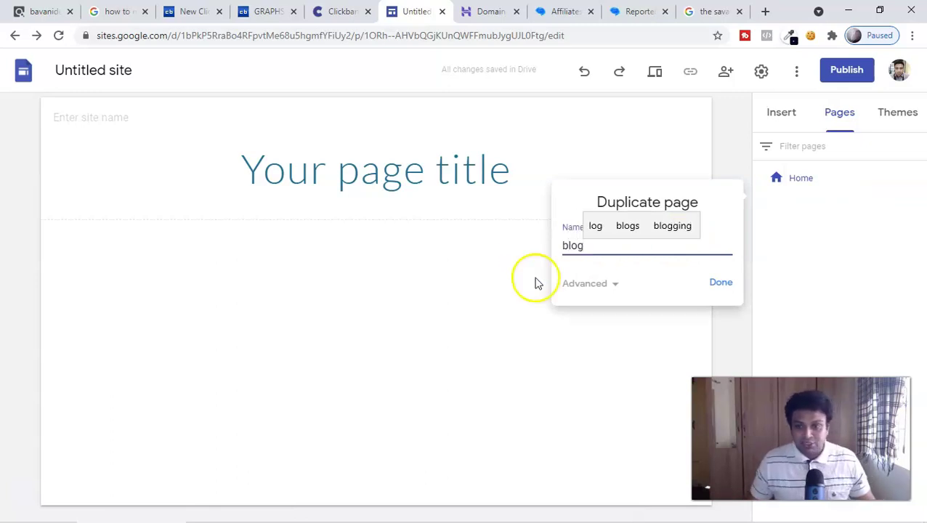
{"action": "left_click", "coordinate": [727, 283]}
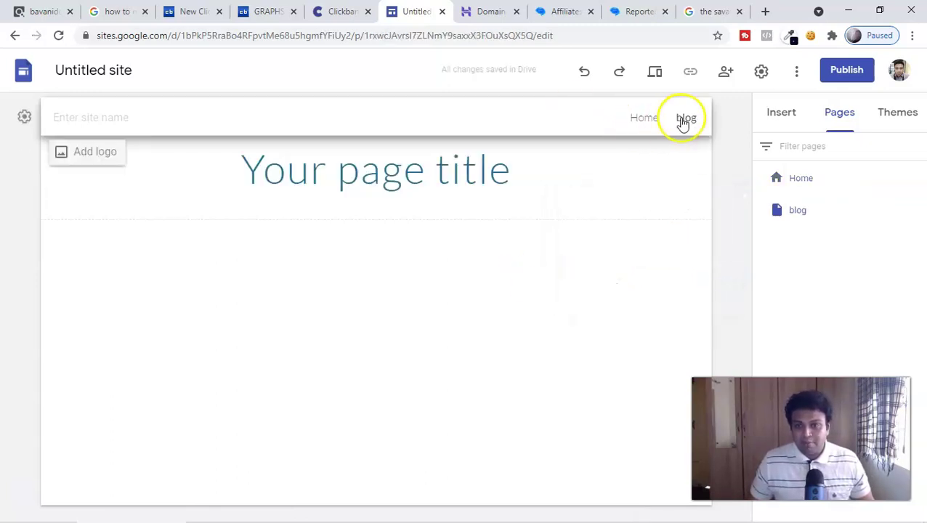
Step: Duplicate the blog page and name the copy contact us
{"action": "left_click", "coordinate": [918, 211]}
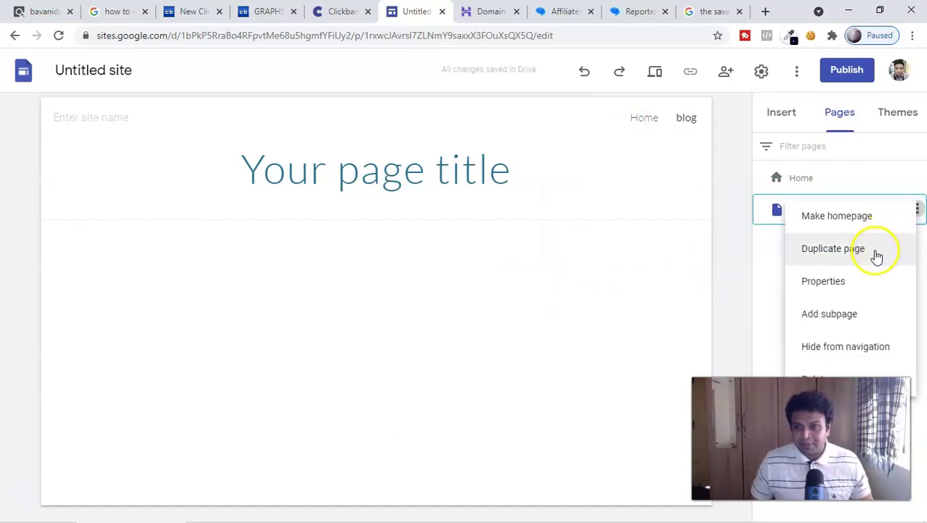
{"action": "left_click", "coordinate": [832, 248]}
{"action": "left_click_drag", "start_coordinate": [659, 270], "coordinate": [468, 279]}
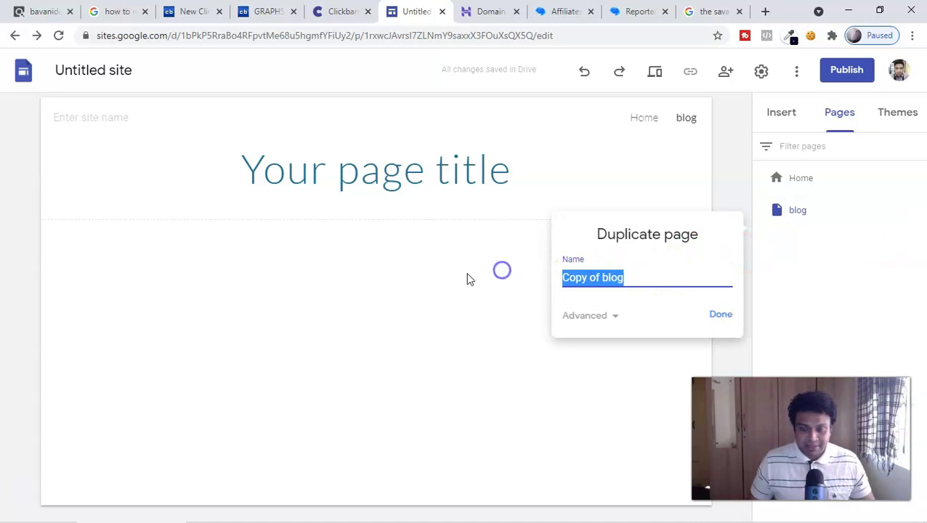
{"action": "type", "text": "contact"}
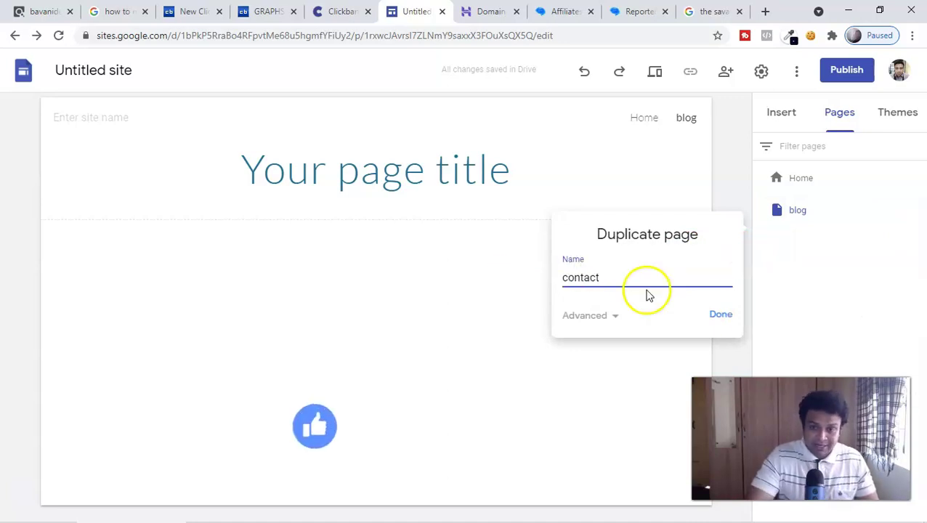
{"action": "key", "text": "Return"}
Step: View the site's custom domain setup for a third-party domain up to the domain entry, and cancel it without entering one
{"action": "left_click", "coordinate": [762, 72]}
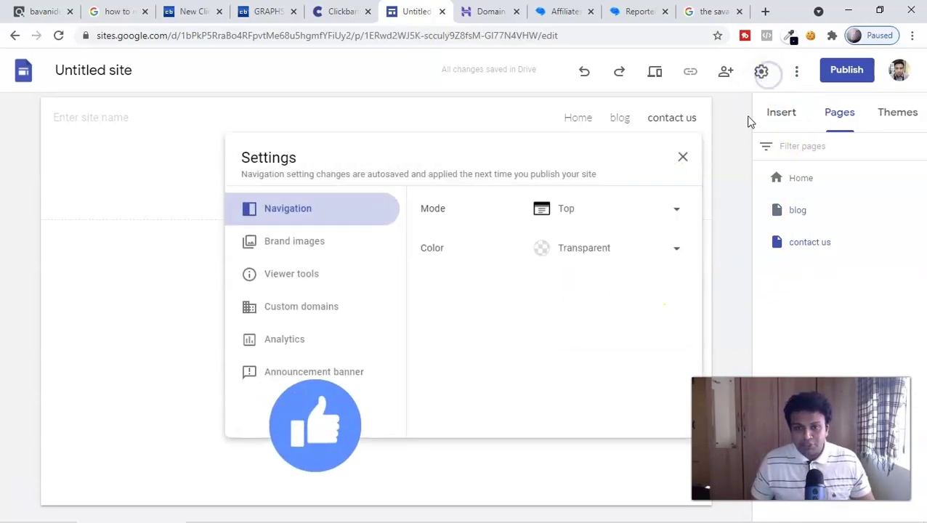
{"action": "left_click", "coordinate": [310, 306]}
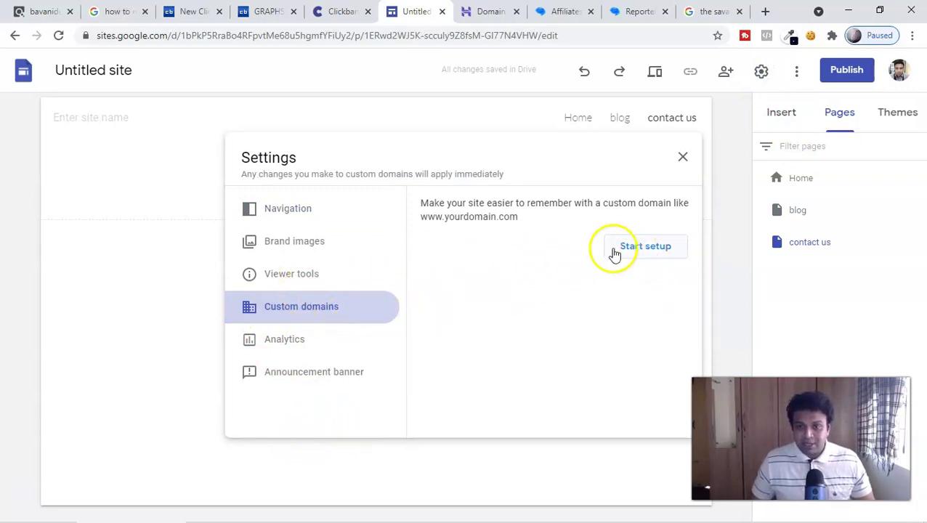
{"action": "left_click", "coordinate": [645, 247]}
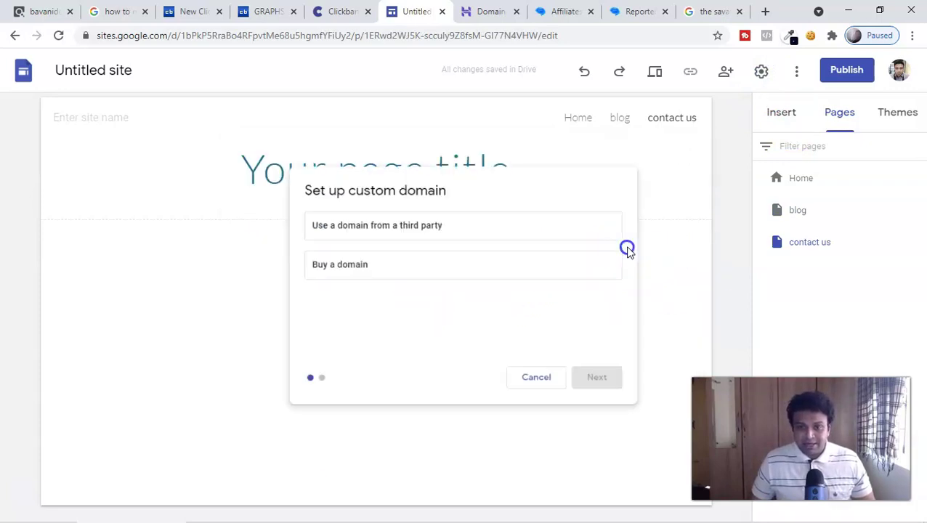
{"action": "left_click", "coordinate": [368, 229]}
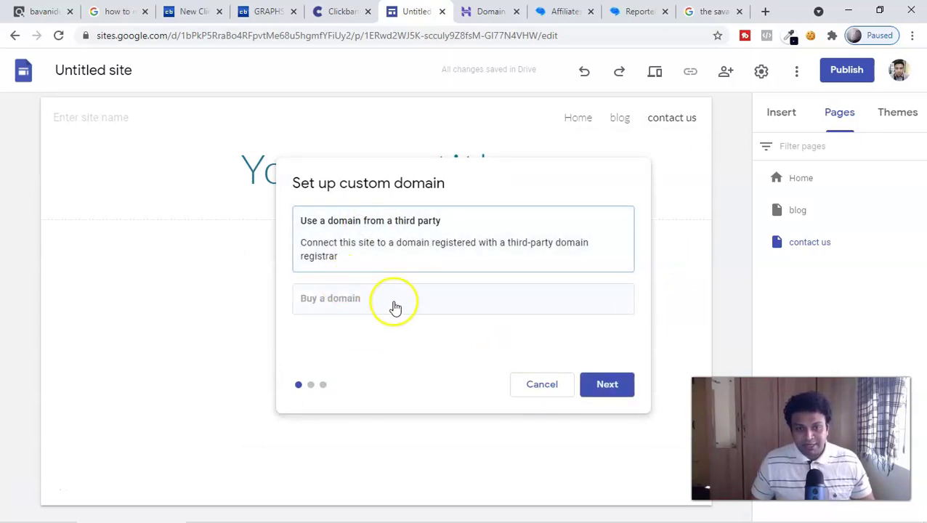
{"action": "left_click", "coordinate": [607, 384]}
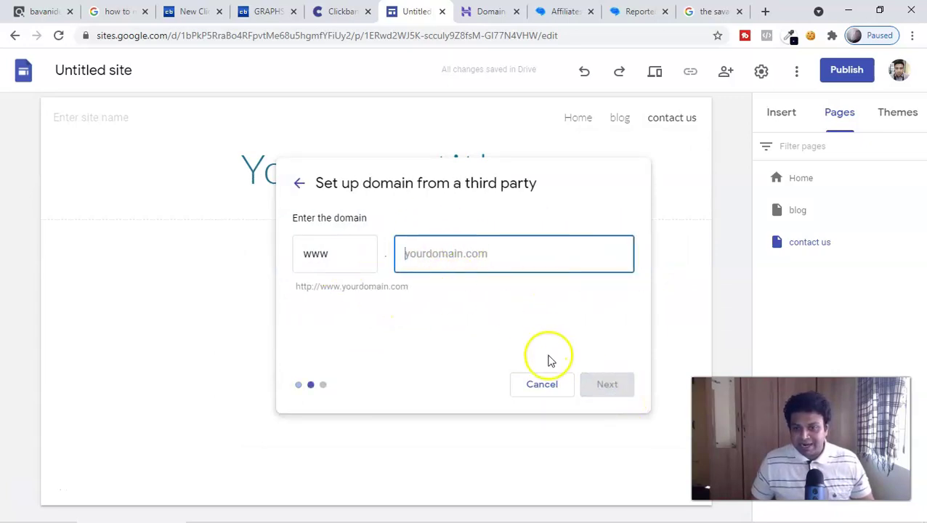
{"action": "left_click", "coordinate": [543, 382]}
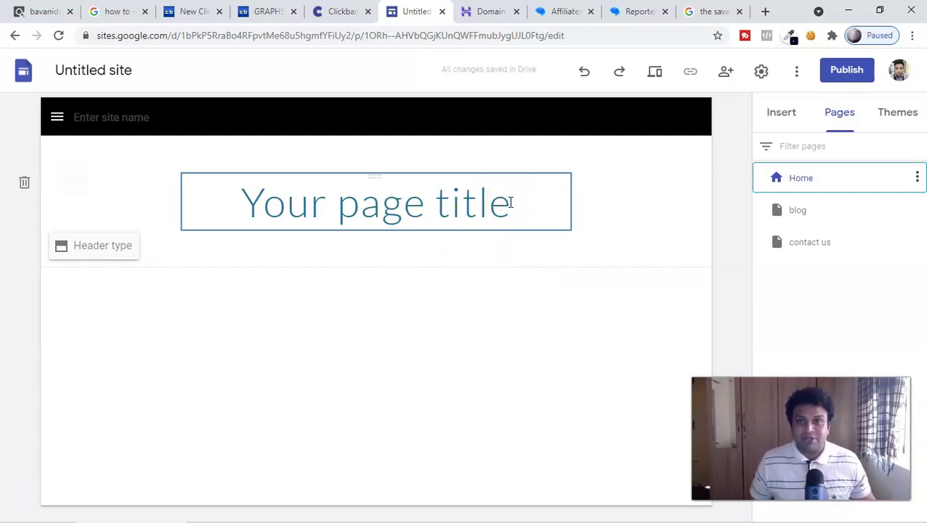
Step: From the Google results for the savant code review, open the courierherald.com and heraldnet.com reviews in new tabs
{"action": "left_click", "coordinate": [709, 10]}
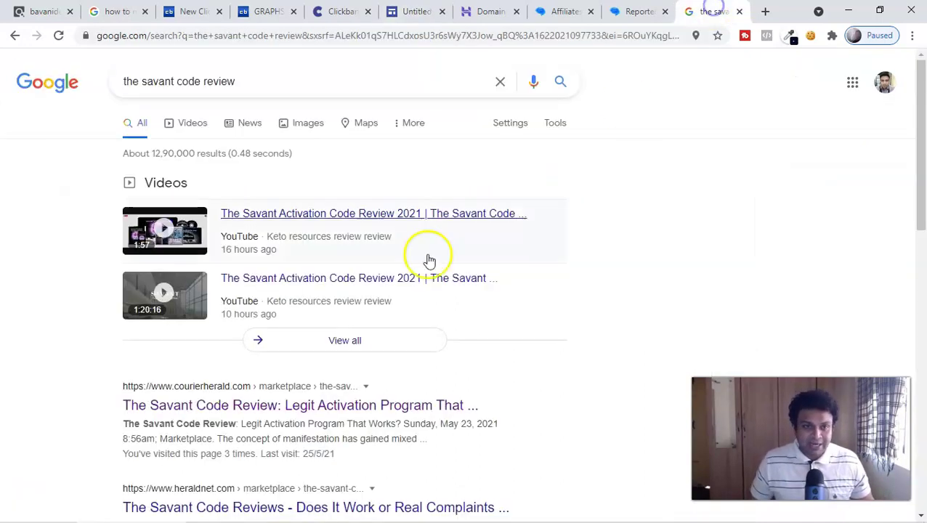
{"action": "scroll", "coordinate": [263, 336], "scroll_direction": "down", "scroll_amount": 3}
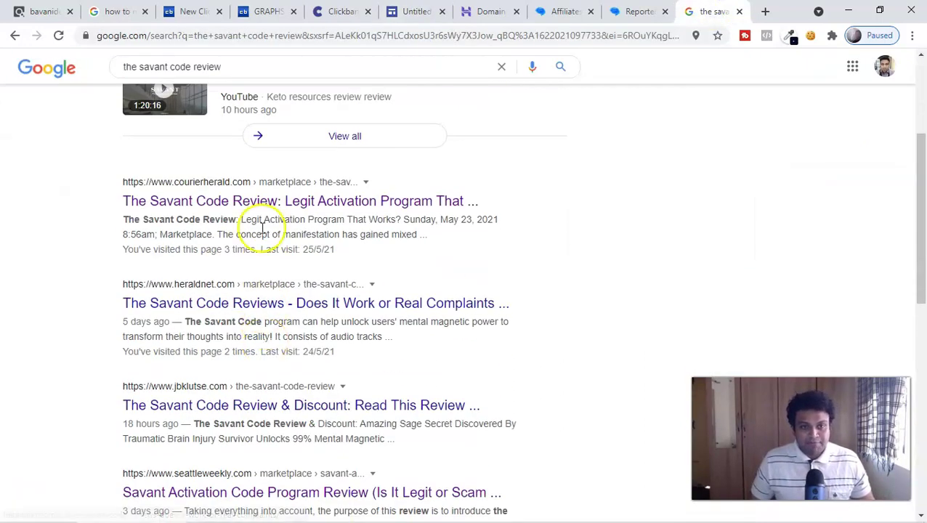
{"action": "right_click", "coordinate": [211, 205]}
{"action": "left_click", "coordinate": [215, 217]}
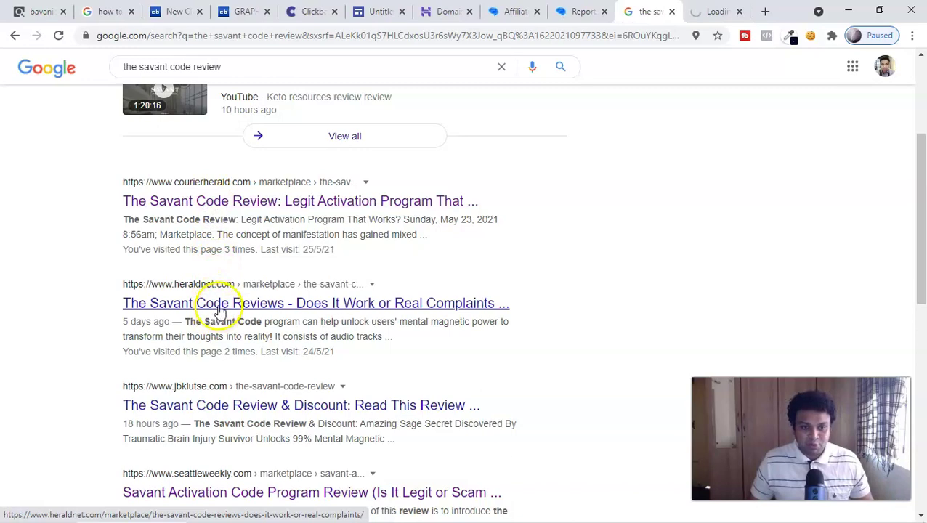
{"action": "right_click", "coordinate": [294, 303]}
{"action": "left_click", "coordinate": [324, 314]}
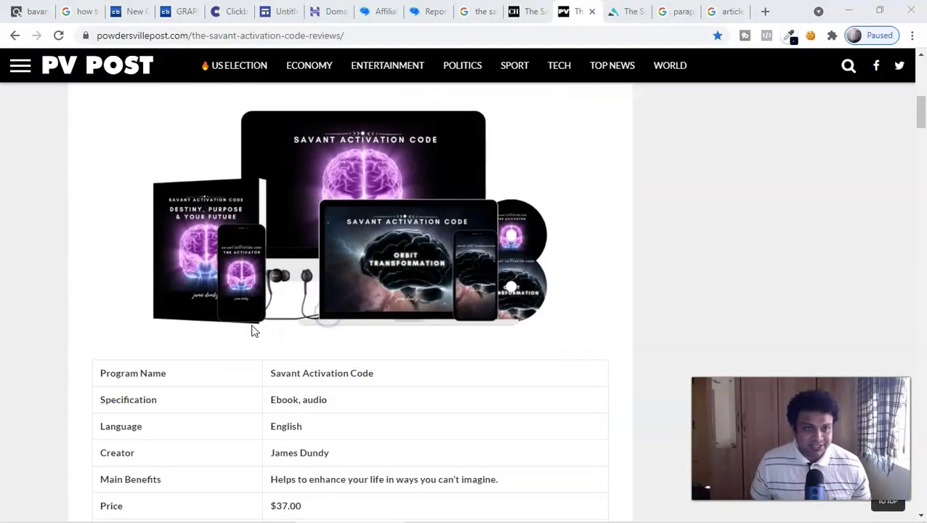
Step: Read through the PV Post review of the Savant Activation Code, including its product table, overview and how the audio works
{"action": "scroll", "coordinate": [250, 311], "scroll_direction": "down", "scroll_amount": 5}
{"action": "scroll", "coordinate": [250, 311], "scroll_direction": "down", "scroll_amount": 3}
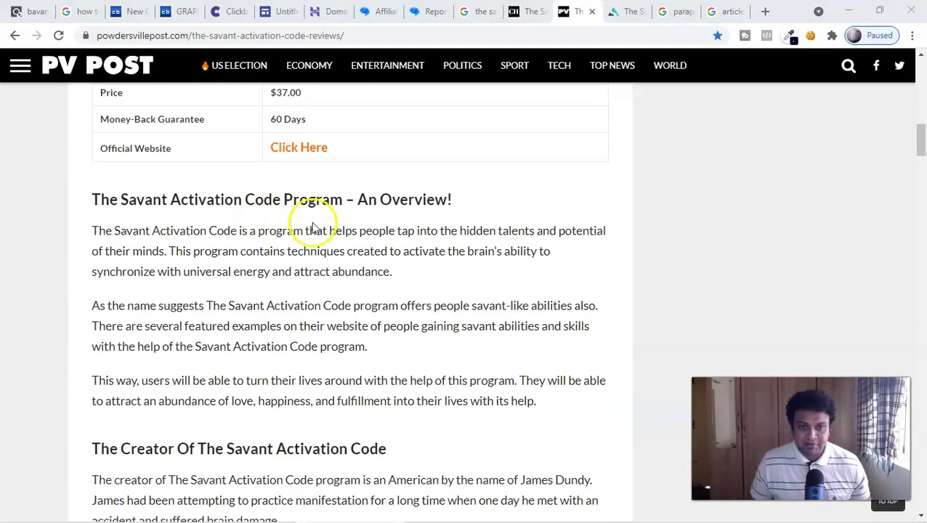
{"action": "scroll", "coordinate": [145, 233], "scroll_direction": "down", "scroll_amount": 5}
{"action": "scroll", "coordinate": [370, 265], "scroll_direction": "down", "scroll_amount": 10}
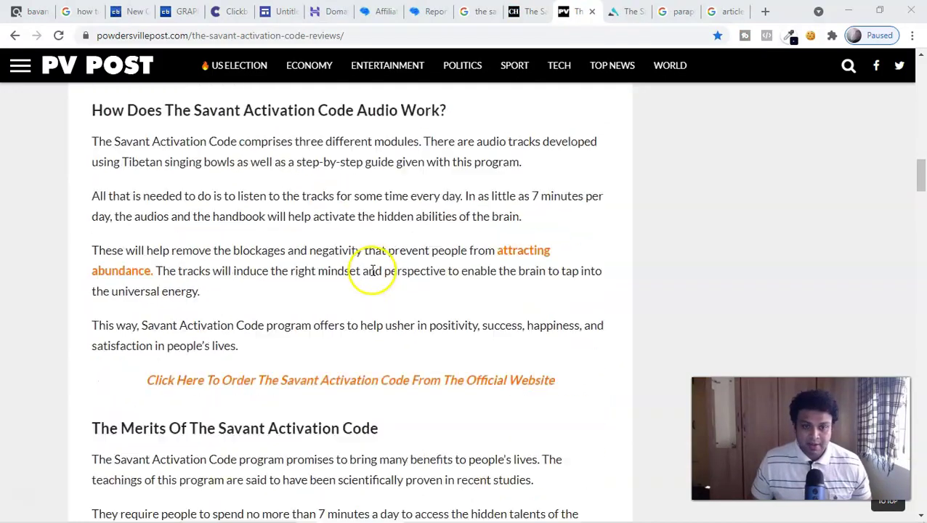
{"action": "scroll", "coordinate": [390, 294], "scroll_direction": "up", "scroll_amount": 15}
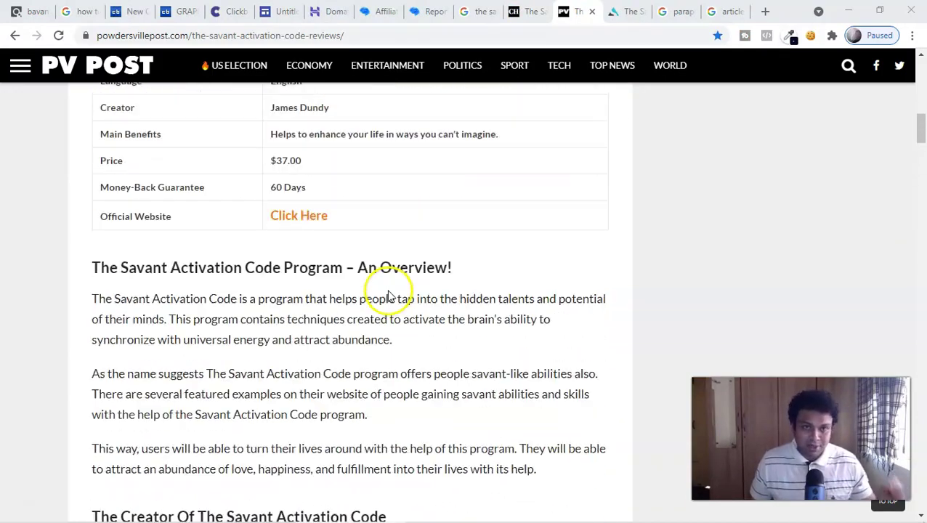
Step: Look at the systemagility.com review of the Savant Activation Code, from the product image to the first review heading
{"action": "left_click", "coordinate": [622, 12]}
{"action": "scroll", "coordinate": [283, 229], "scroll_direction": "down", "scroll_amount": 3}
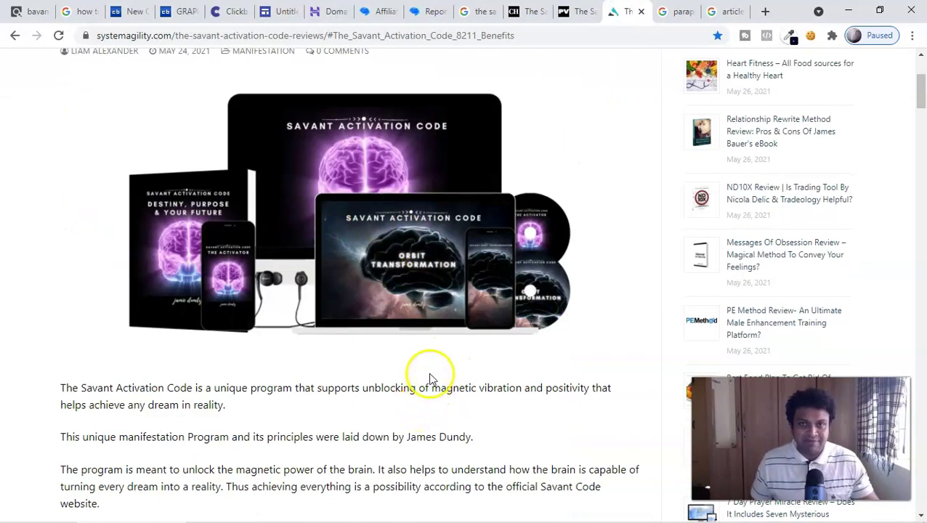
{"action": "scroll", "coordinate": [430, 373], "scroll_direction": "down", "scroll_amount": 4}
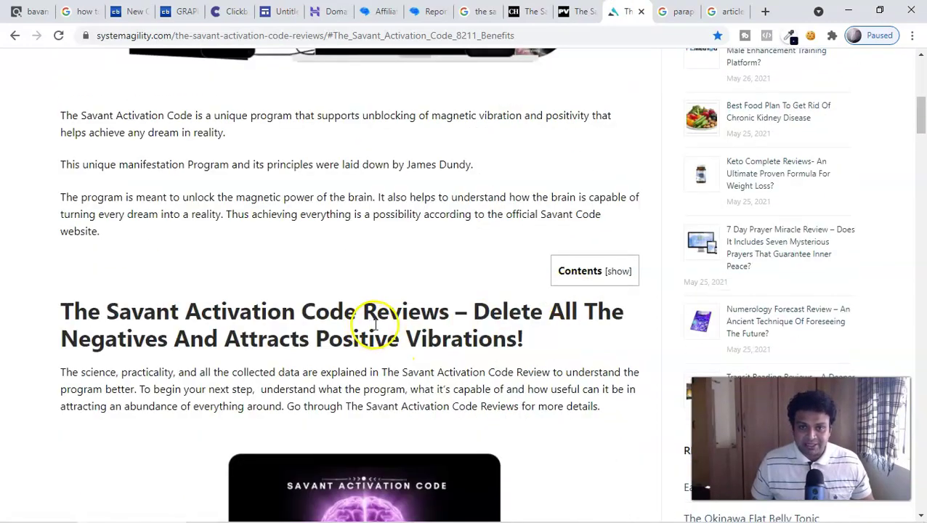
Step: View the Google results for paraphrase tool and for article spinner as sources of content rewriting tools
{"action": "key", "text": "ctrl+Tab"}
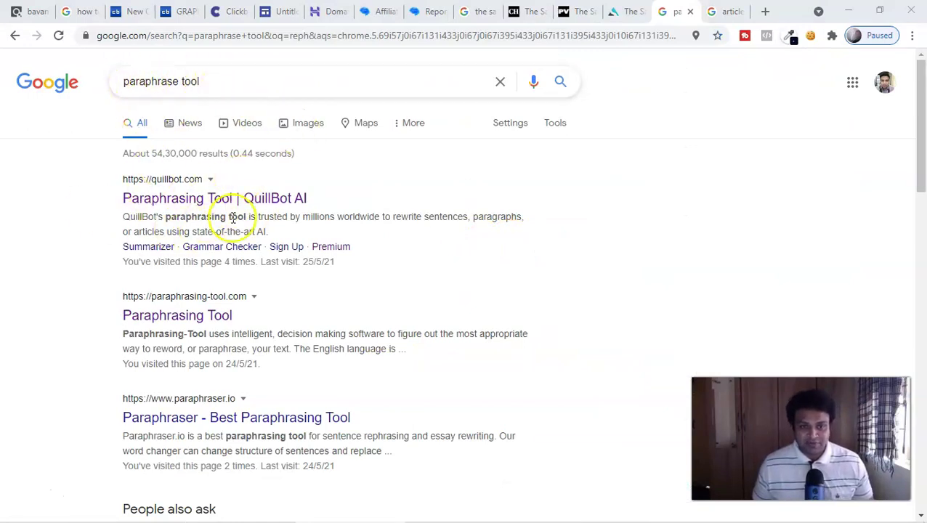
{"action": "left_click", "coordinate": [719, 10]}
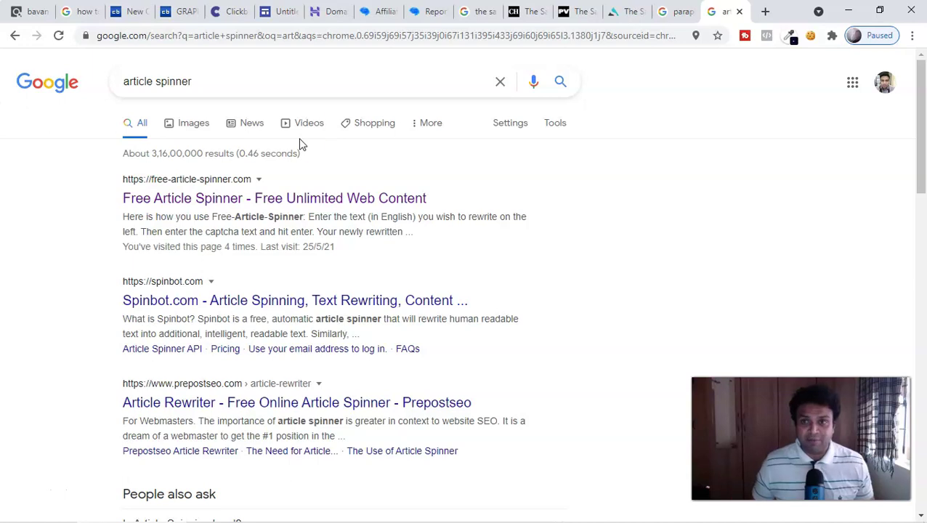
Step: From the Google results for paraphrase tool, open the QuillBot paraphrasing tool in a new tab
{"action": "left_click", "coordinate": [680, 10]}
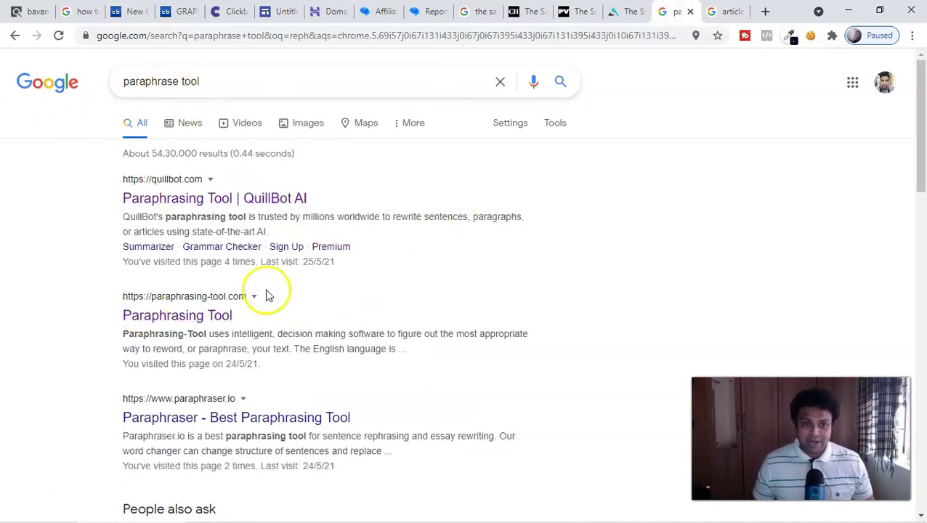
{"action": "scroll", "coordinate": [263, 296], "scroll_direction": "down", "scroll_amount": 2}
{"action": "scroll", "coordinate": [254, 311], "scroll_direction": "up", "scroll_amount": 1}
{"action": "scroll", "coordinate": [253, 313], "scroll_direction": "up", "scroll_amount": 2}
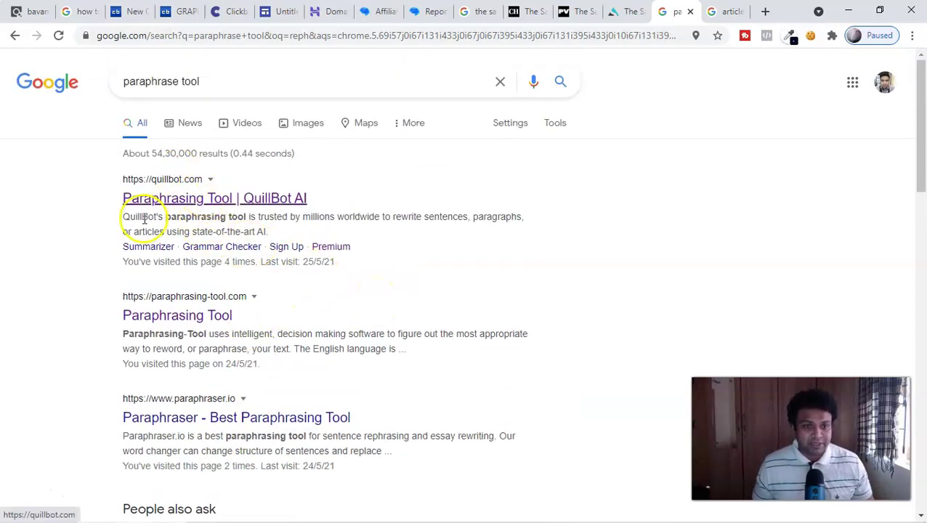
{"action": "right_click", "coordinate": [179, 199]}
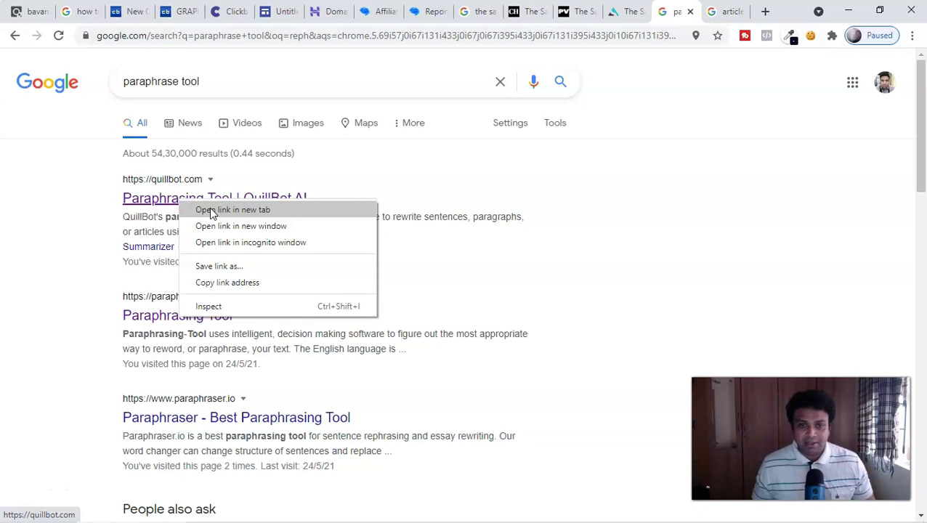
{"action": "left_click", "coordinate": [210, 210]}
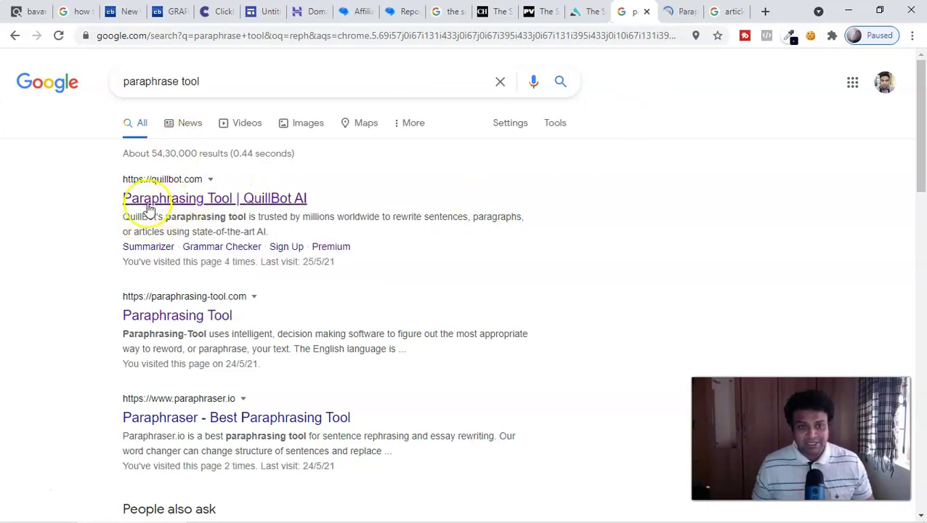
Step: Switch to QuillBot, insert the clipboard text into the paraphraser and log in to the account
{"action": "left_click", "coordinate": [672, 12]}
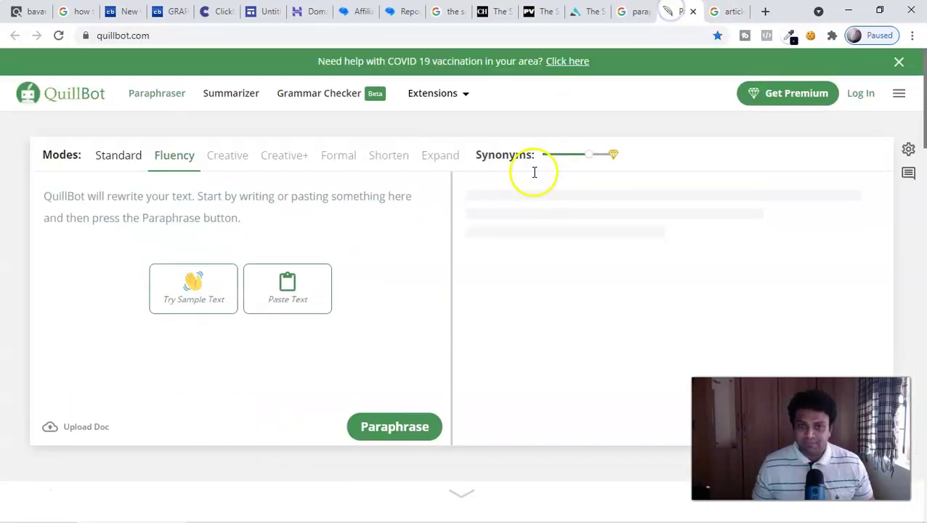
{"action": "left_click", "coordinate": [288, 288]}
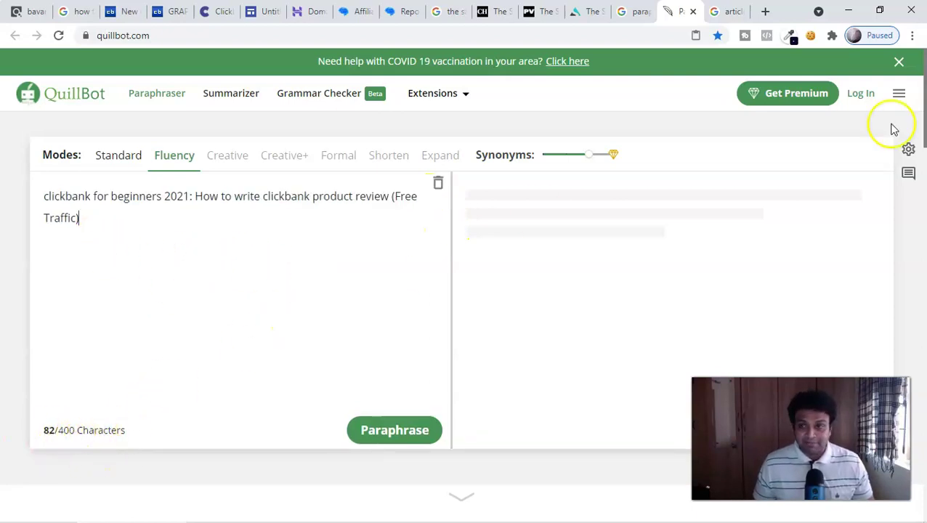
{"action": "left_click", "coordinate": [861, 96]}
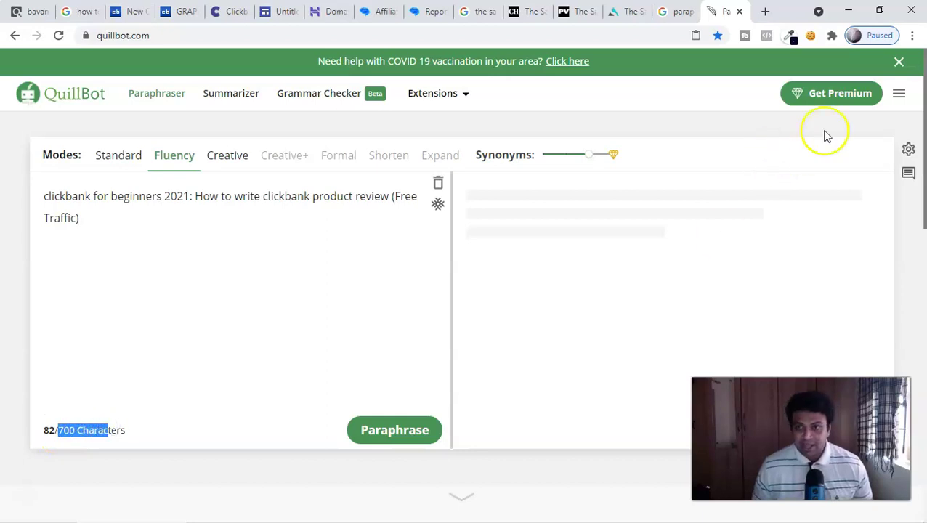
Step: Look at QuillBot's free and premium plan comparison and the premium subscription pricing
{"action": "left_click", "coordinate": [896, 100]}
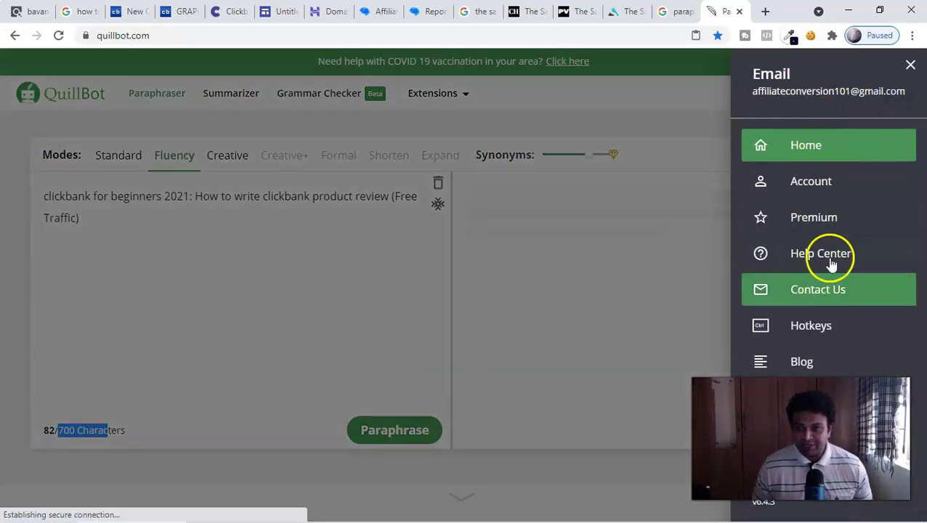
{"action": "left_click", "coordinate": [829, 226]}
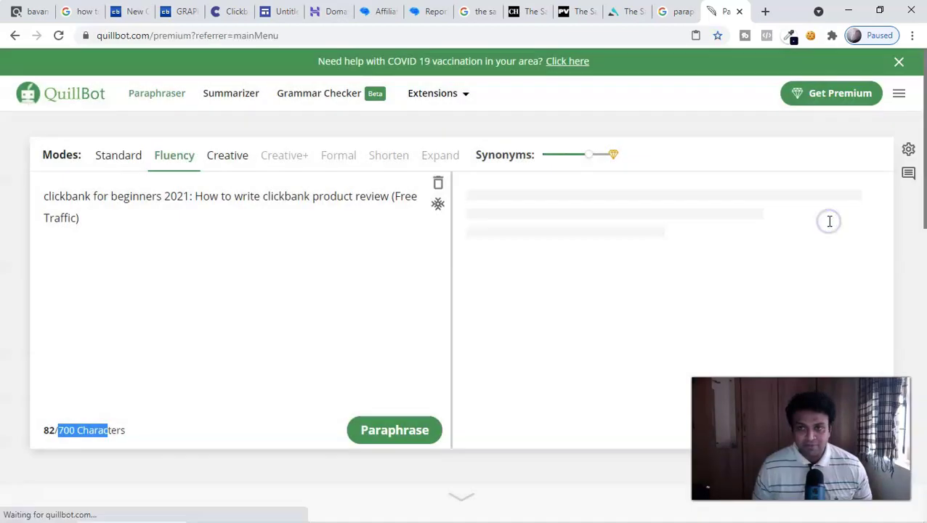
{"action": "scroll", "coordinate": [540, 298], "scroll_direction": "down", "scroll_amount": 7}
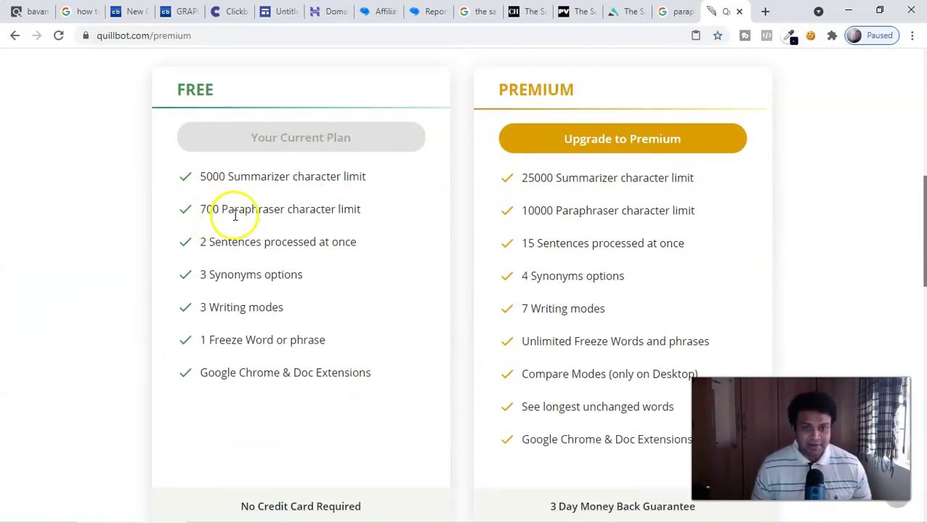
{"action": "scroll", "coordinate": [348, 290], "scroll_direction": "up", "scroll_amount": 1}
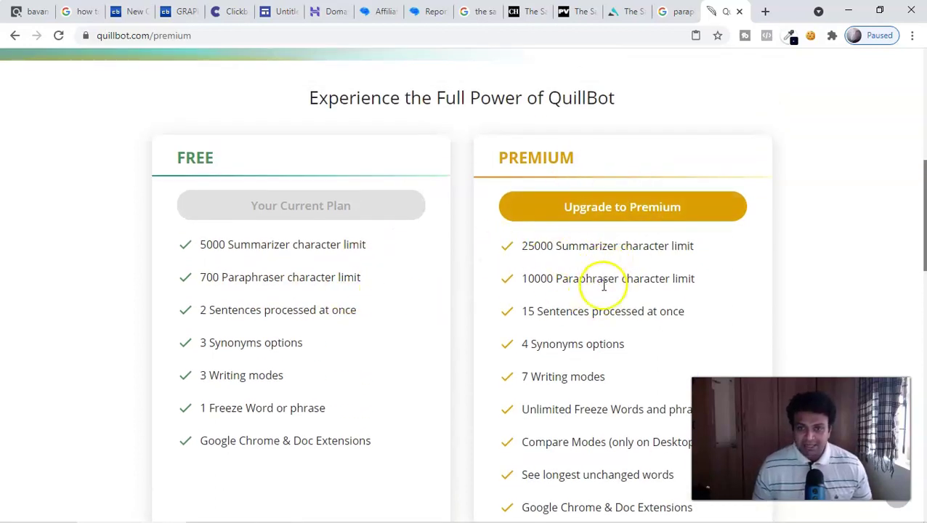
{"action": "left_click", "coordinate": [631, 211]}
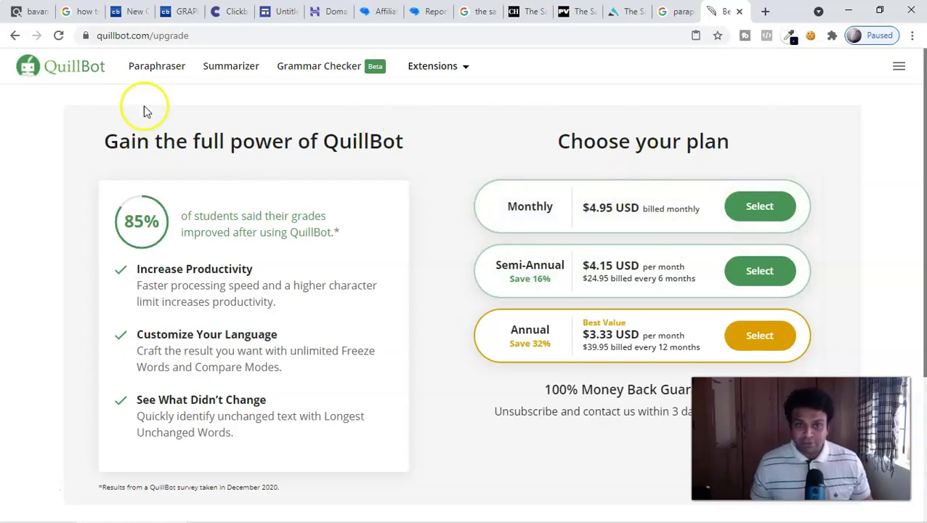
Step: Return to the QuillBot paraphraser and clear the clickbank for beginners 2021 text from its input
{"action": "left_click", "coordinate": [170, 75]}
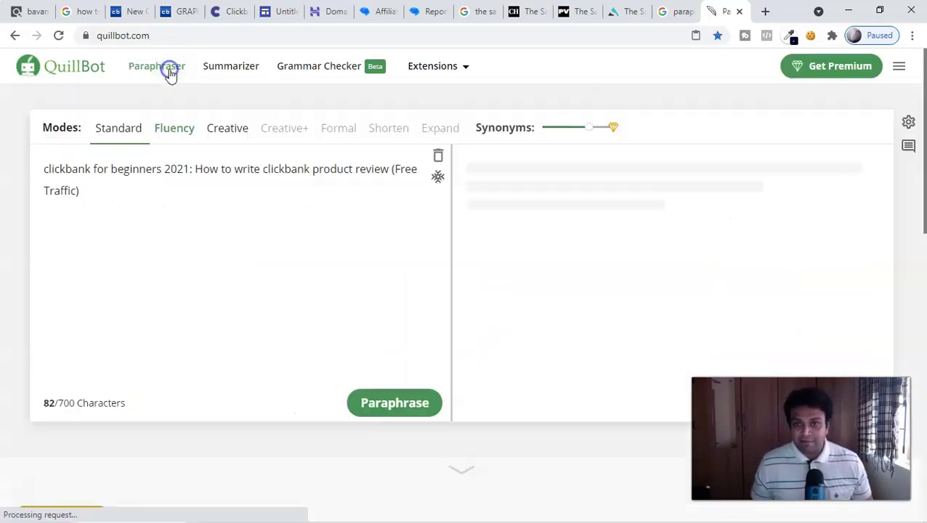
{"action": "left_click_drag", "start_coordinate": [156, 195], "coordinate": [27, 180]}
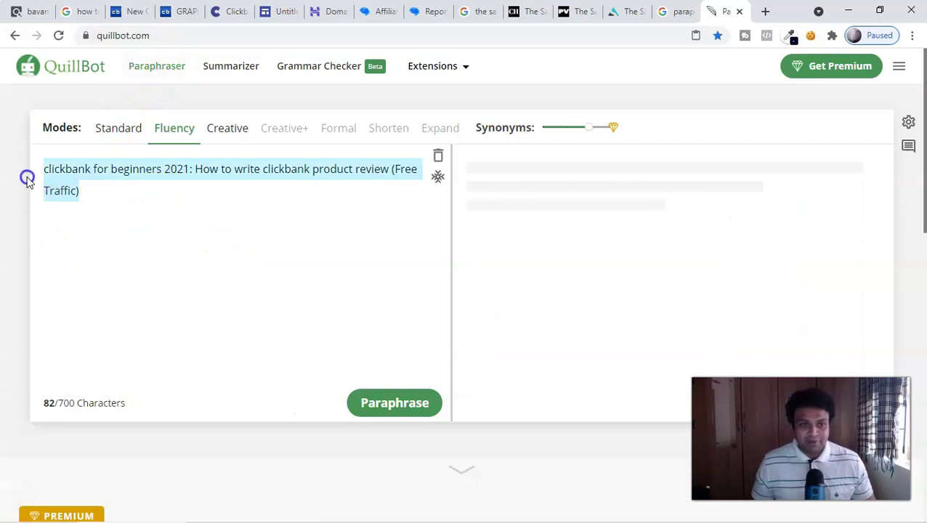
{"action": "key", "text": "BackSpace"}
Step: Copy the opening paragraph of the PV Post review of The Savant Activation Code
{"action": "left_click", "coordinate": [579, 12]}
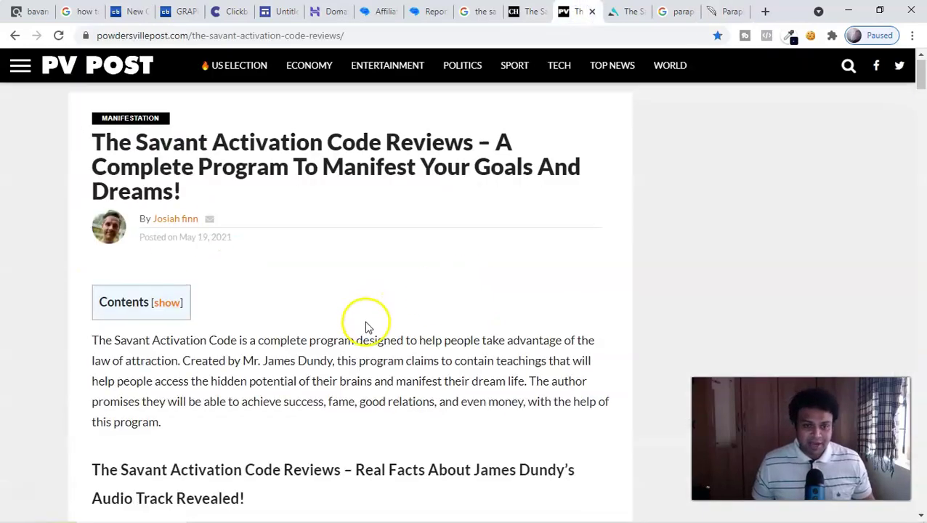
{"action": "scroll", "coordinate": [366, 323], "scroll_direction": "down", "scroll_amount": 2}
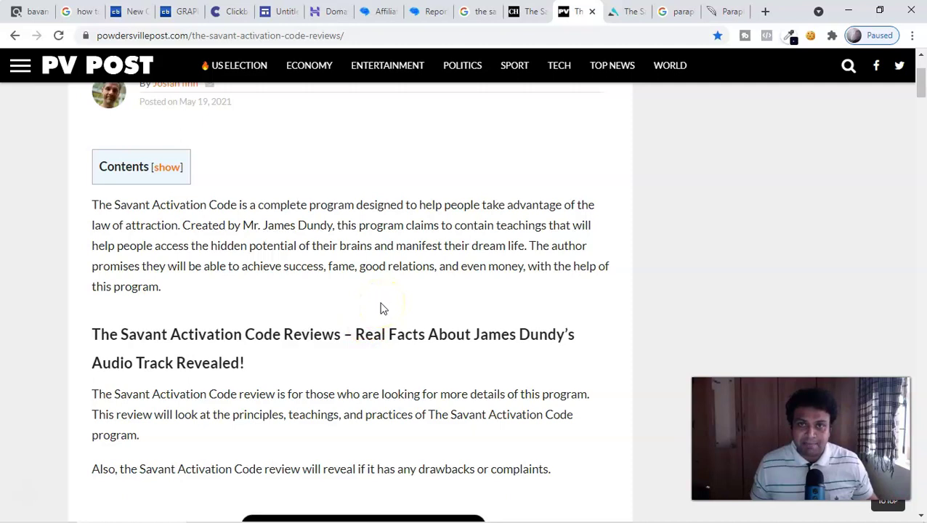
{"action": "left_click_drag", "start_coordinate": [144, 278], "coordinate": [93, 203]}
{"action": "right_click", "coordinate": [93, 204]}
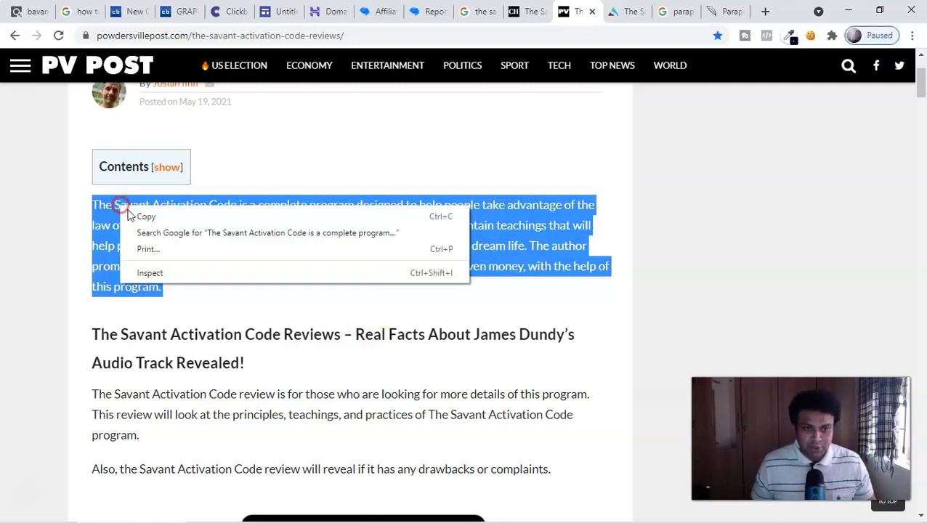
{"action": "left_click", "coordinate": [145, 215]}
{"action": "scroll", "coordinate": [428, 341], "scroll_direction": "down", "scroll_amount": 1}
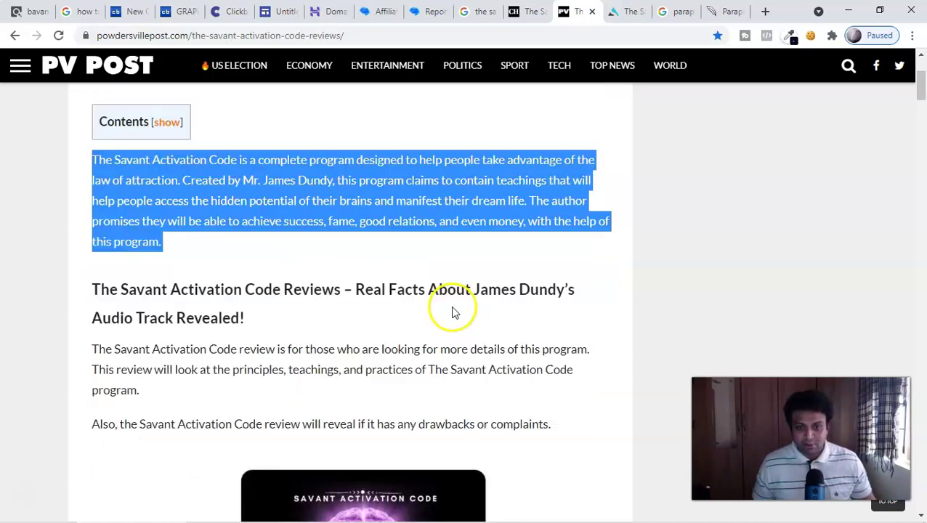
{"action": "scroll", "coordinate": [472, 290], "scroll_direction": "up", "scroll_amount": 2}
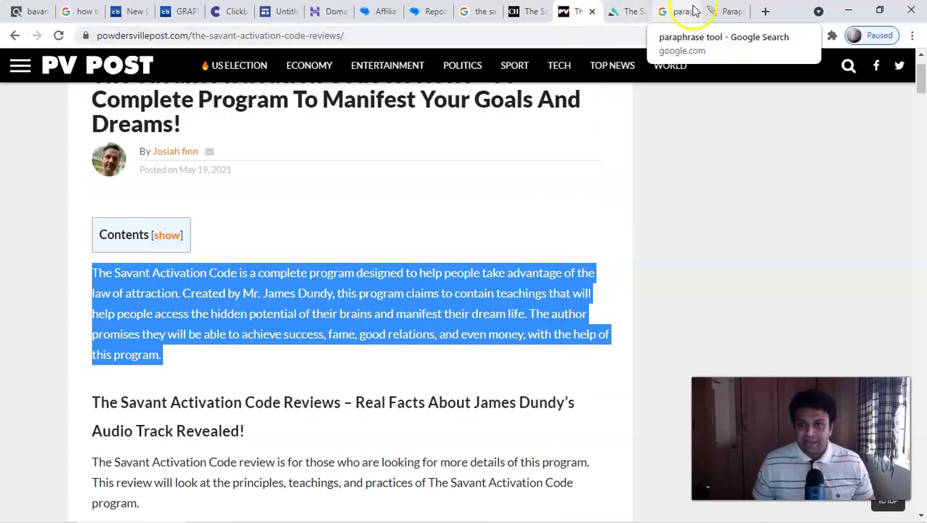
Step: Paste the copied review paragraph into QuillBot and paraphrase it in Fluency mode
{"action": "left_click", "coordinate": [723, 10]}
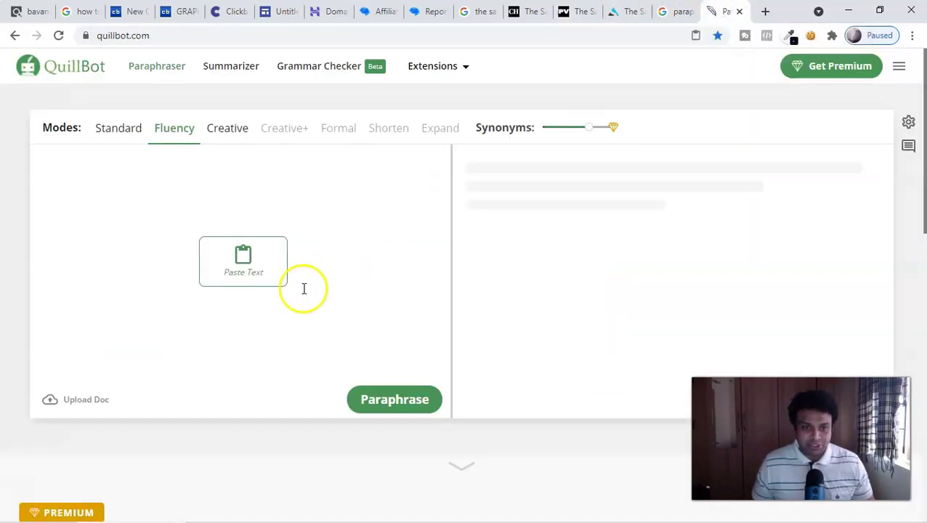
{"action": "left_click", "coordinate": [247, 274]}
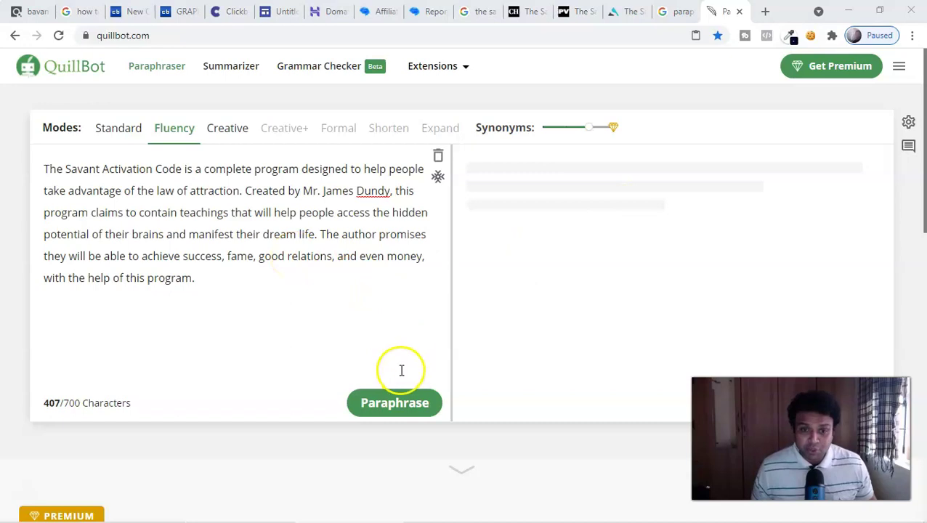
{"action": "left_click", "coordinate": [392, 404]}
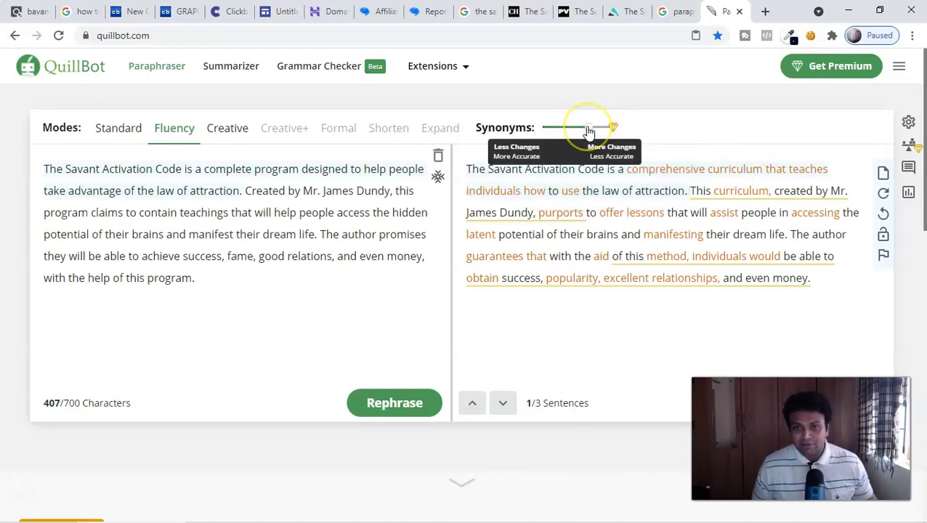
Step: Try the synonyms setting and the Creative mode on the paragraph, and return to Fluency mode
{"action": "mouse_move", "coordinate": [585, 129]}
{"action": "left_mouse_down"}
{"action": "mouse_move", "coordinate": [536, 138]}
{"action": "mouse_move", "coordinate": [583, 138]}
{"action": "left_mouse_up"}
{"action": "mouse_move", "coordinate": [611, 129]}
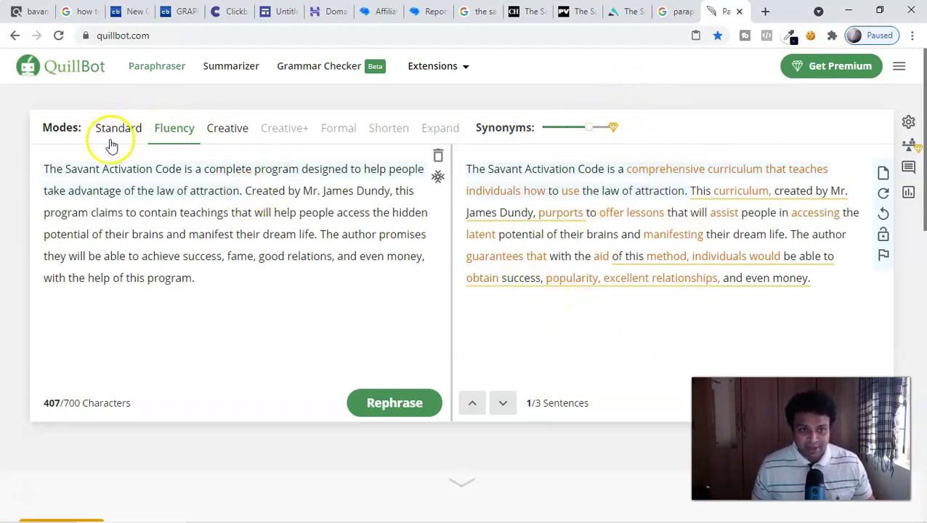
{"action": "left_click", "coordinate": [227, 136]}
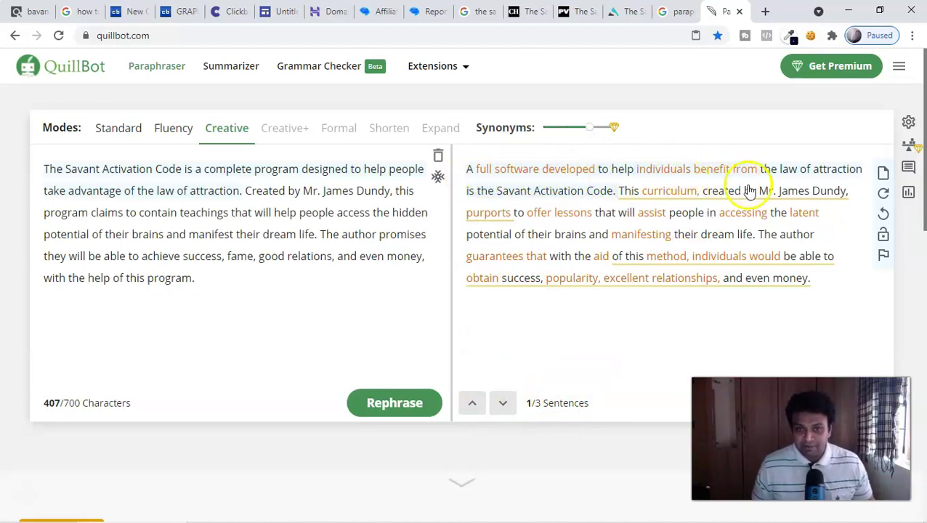
{"action": "left_click", "coordinate": [174, 139]}
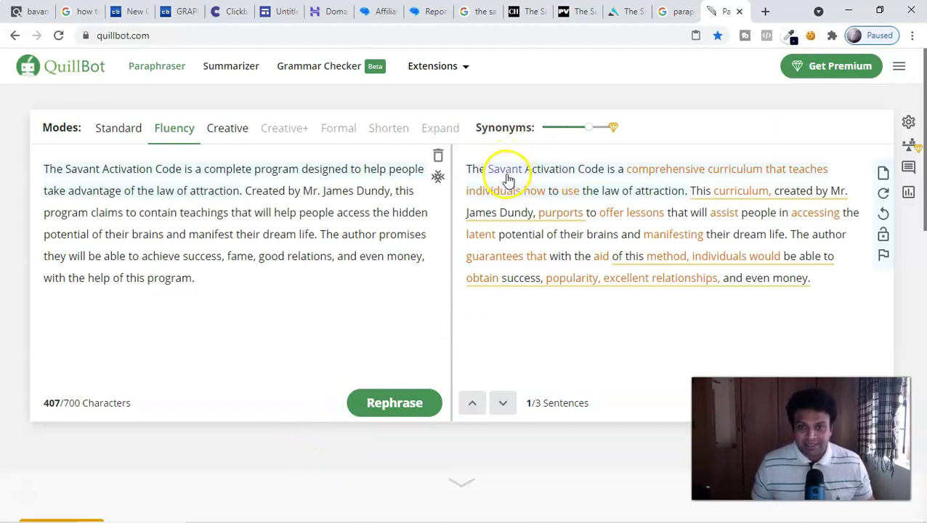
Step: Replace "comprehensive curriculum" with "complete technique" in the first rewritten sentence and copy the whole rewritten paragraph
{"action": "left_click", "coordinate": [677, 172]}
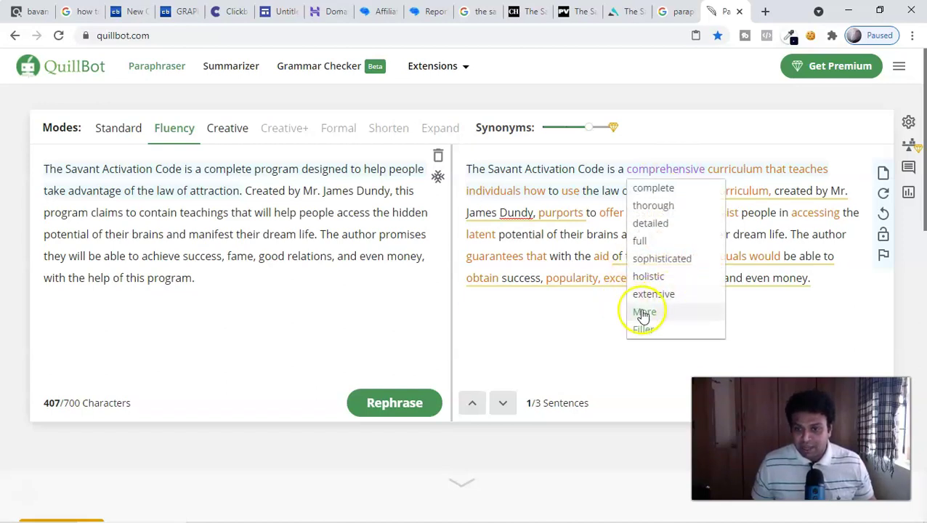
{"action": "left_click", "coordinate": [679, 192]}
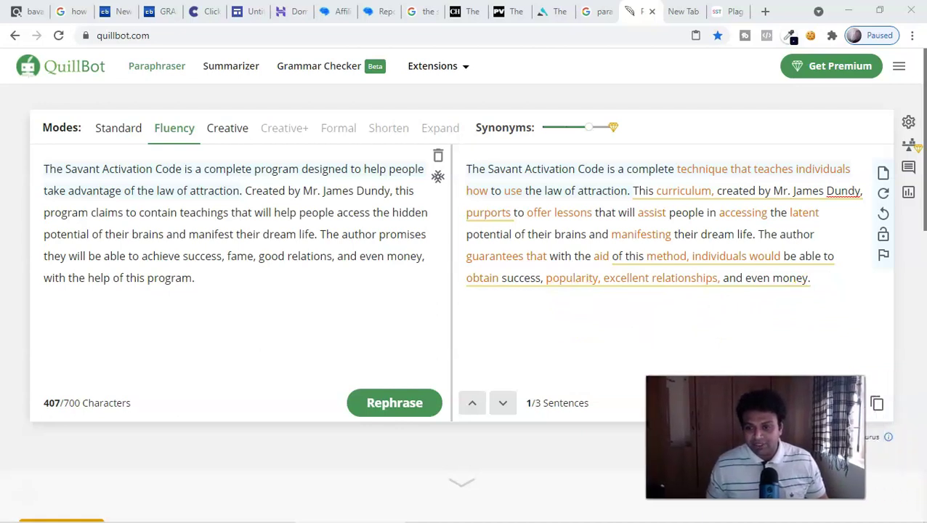
{"action": "left_click", "coordinate": [878, 406]}
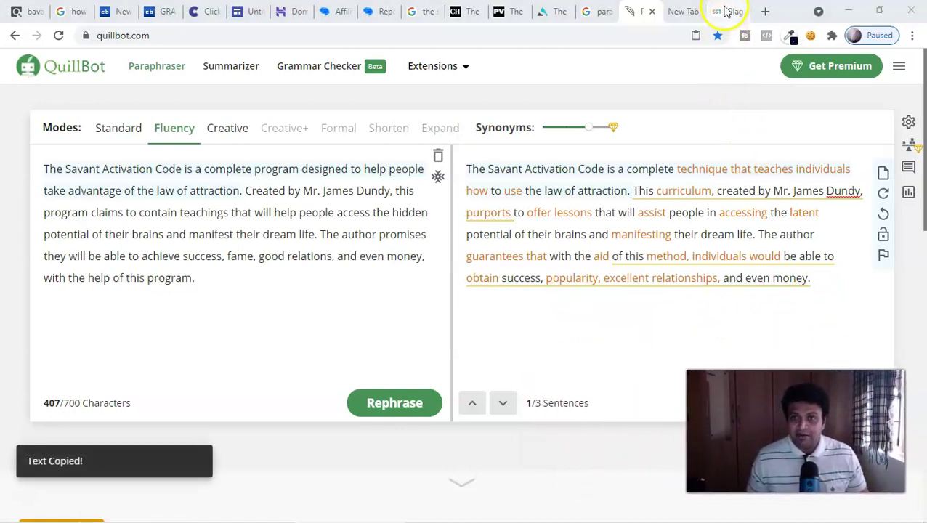
Step: Paste the rewritten paragraph into the SmallSEOTools plagiarism checker, dismissing the Grammarly pop-up
{"action": "left_click", "coordinate": [727, 10]}
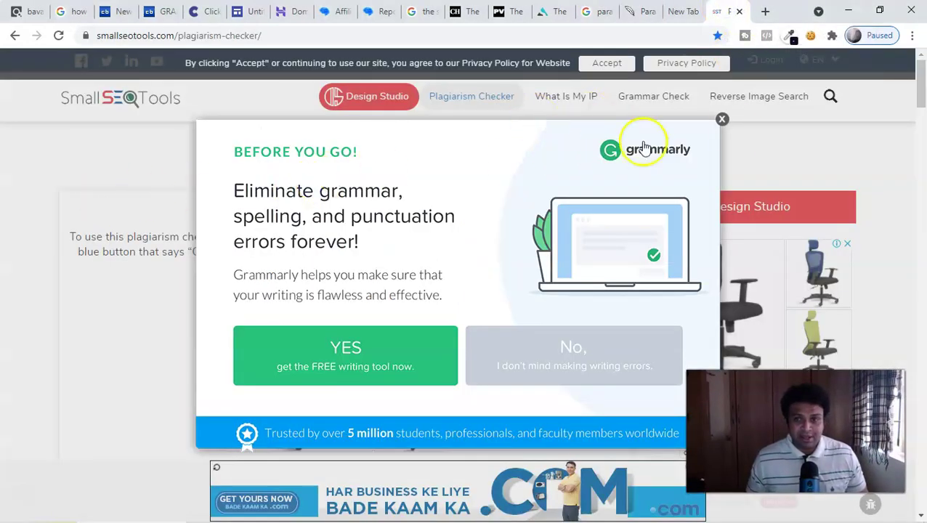
{"action": "left_click", "coordinate": [722, 119]}
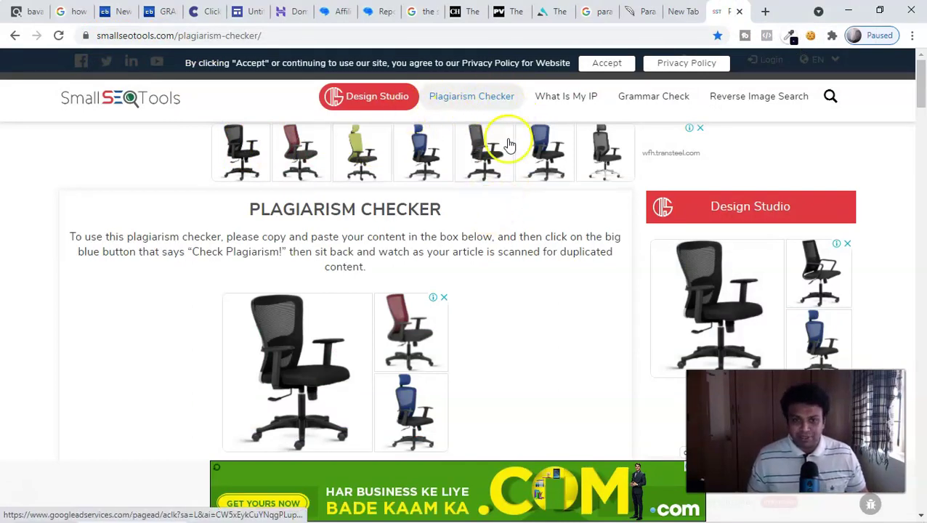
{"action": "scroll", "coordinate": [493, 256], "scroll_direction": "down", "scroll_amount": 3}
{"action": "scroll", "coordinate": [493, 255], "scroll_direction": "down", "scroll_amount": 2}
{"action": "left_click", "coordinate": [231, 190]}
{"action": "right_click", "coordinate": [231, 190]}
{"action": "left_click", "coordinate": [279, 295]}
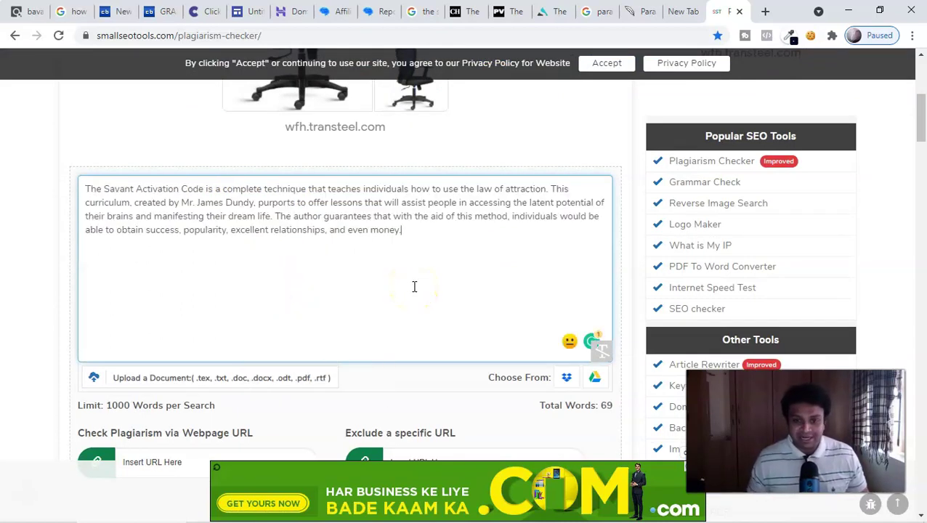
Step: Run the plagiarism check on the rewritten paragraph
{"action": "scroll", "coordinate": [414, 287], "scroll_direction": "down", "scroll_amount": 1}
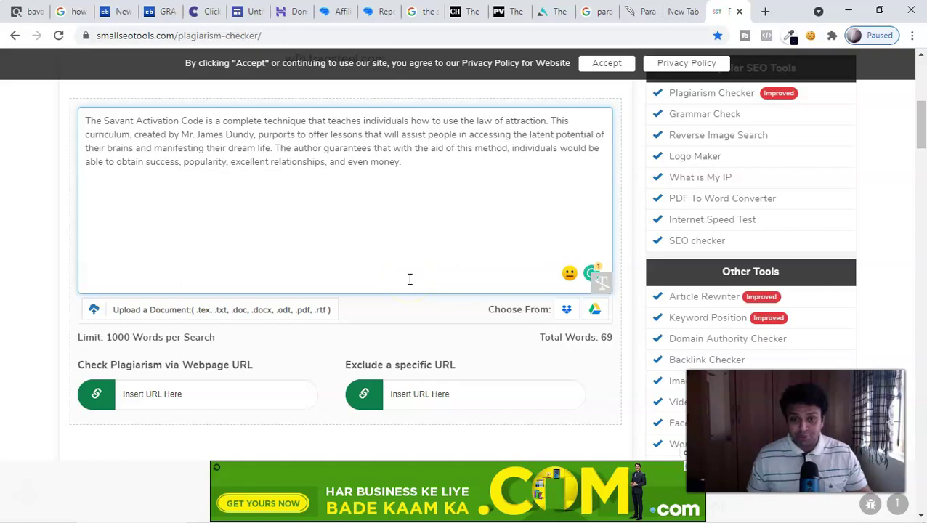
{"action": "scroll", "coordinate": [409, 279], "scroll_direction": "down", "scroll_amount": 4}
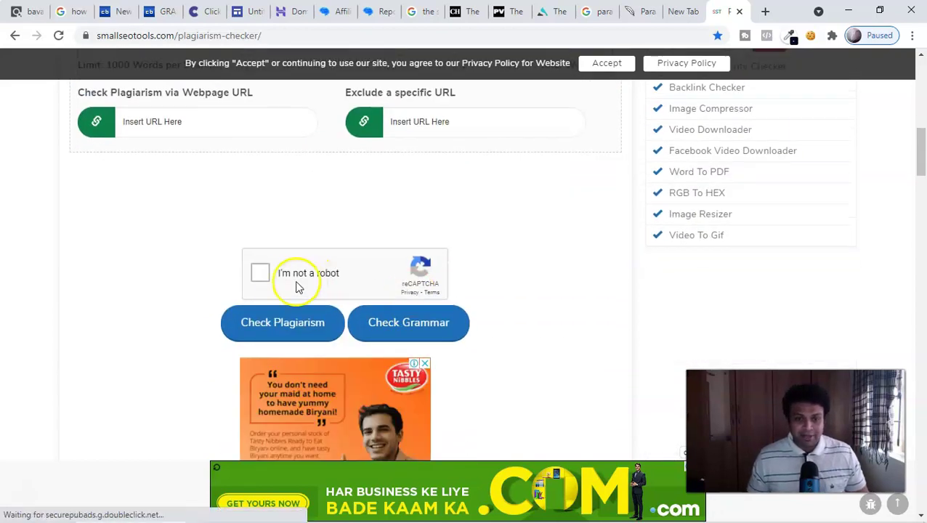
{"action": "left_click", "coordinate": [289, 321]}
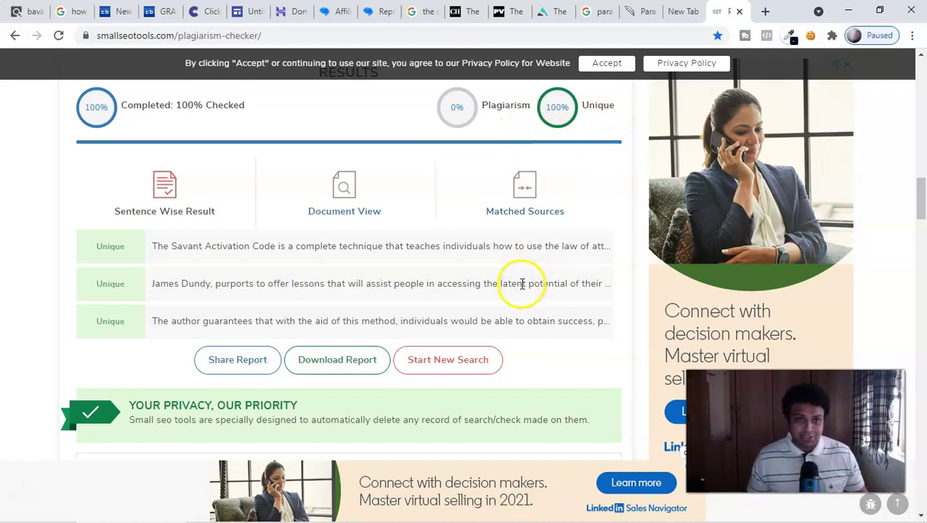
{"action": "left_click", "coordinate": [252, 11]}
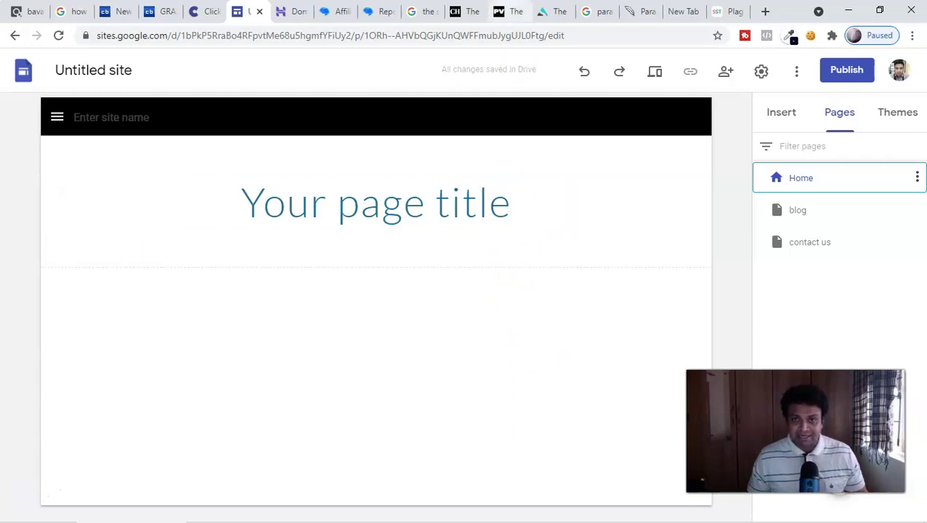
{"action": "left_click", "coordinate": [511, 11]}
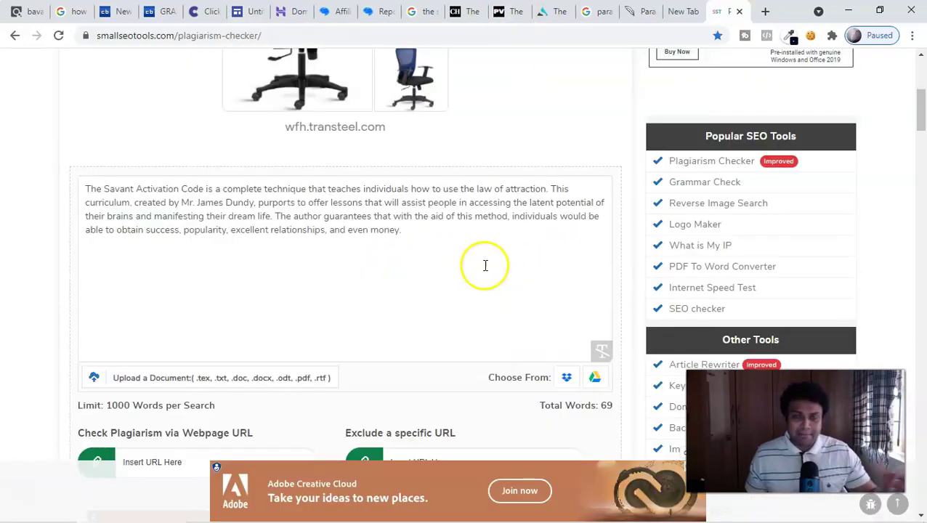
{"action": "scroll", "coordinate": [490, 263], "scroll_direction": "up", "scroll_amount": 3}
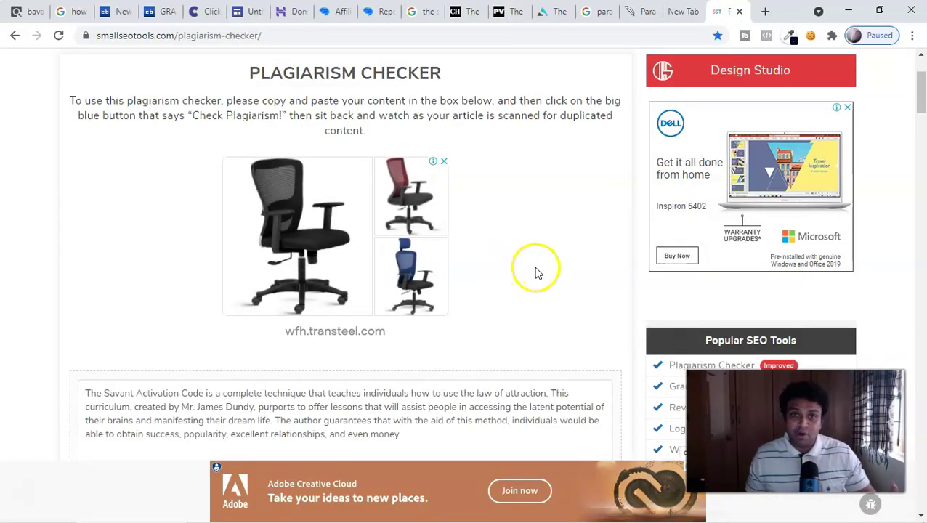
{"action": "scroll", "coordinate": [528, 273], "scroll_direction": "up", "scroll_amount": 2}
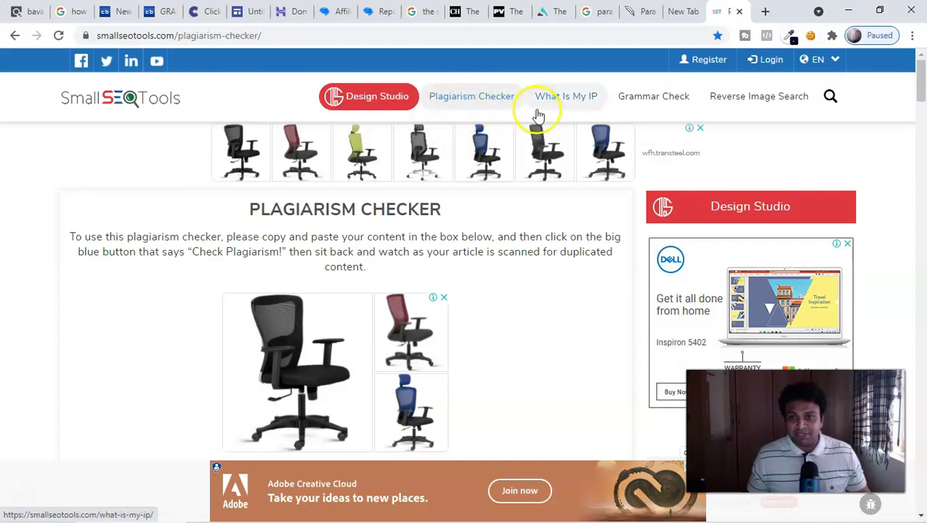
{"action": "left_click", "coordinate": [642, 13]}
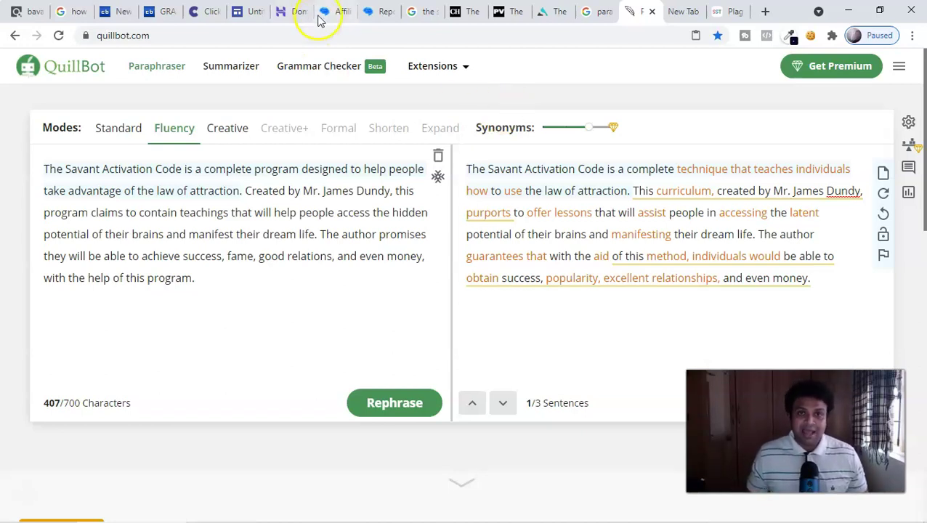
Step: Read through the story and customer testimonials on The Savant Code sales page, and return to the SmallSEOTools plagiarism checker
{"action": "left_click", "coordinate": [376, 11]}
{"action": "scroll", "coordinate": [504, 160], "scroll_direction": "down", "scroll_amount": 2}
{"action": "scroll", "coordinate": [475, 183], "scroll_direction": "down", "scroll_amount": 8}
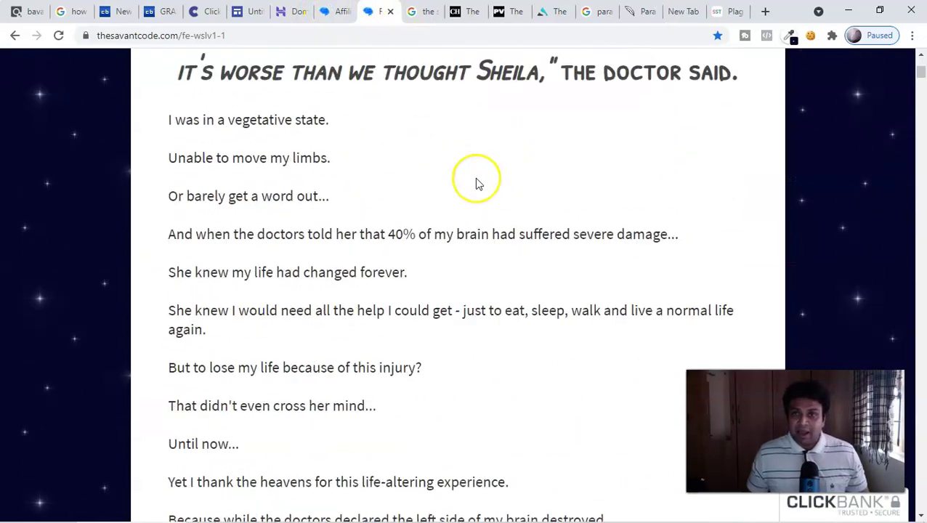
{"action": "scroll", "coordinate": [476, 191], "scroll_direction": "down", "scroll_amount": 10}
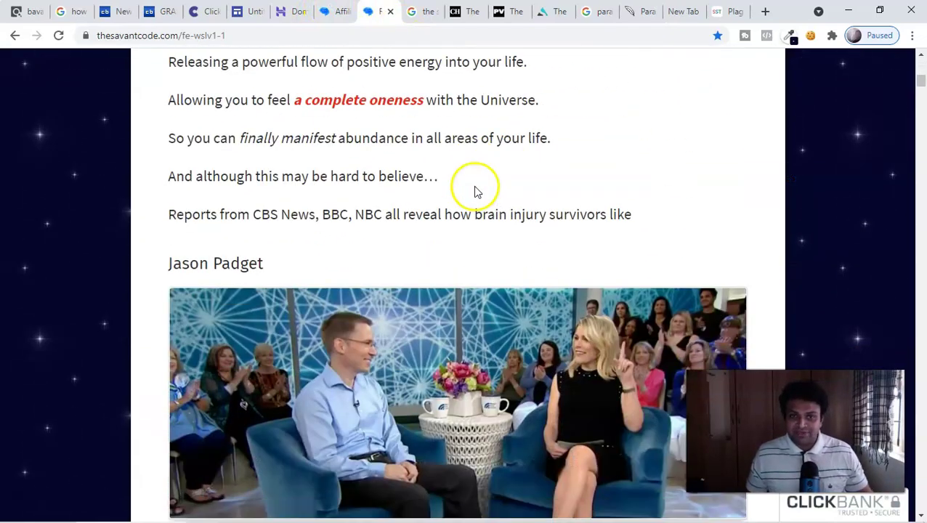
{"action": "scroll", "coordinate": [470, 192], "scroll_direction": "down", "scroll_amount": 8}
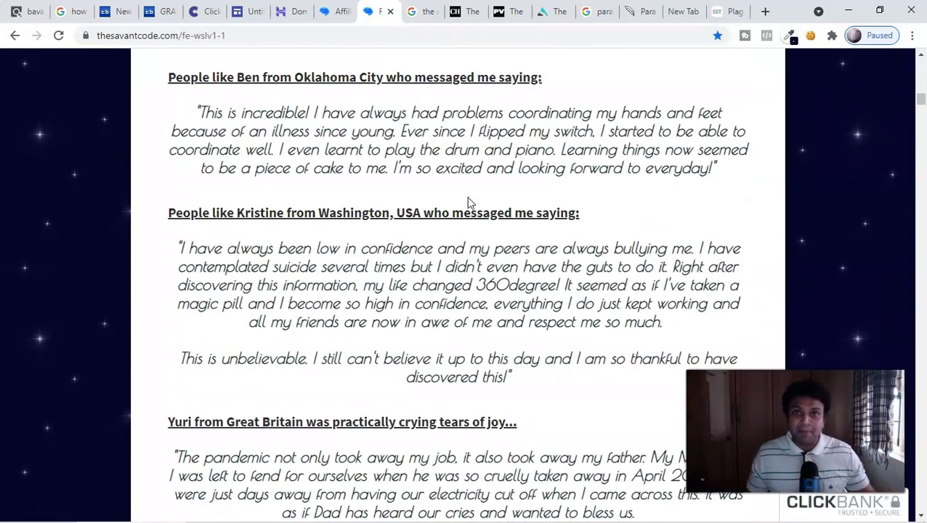
{"action": "scroll", "coordinate": [466, 197], "scroll_direction": "down", "scroll_amount": 6}
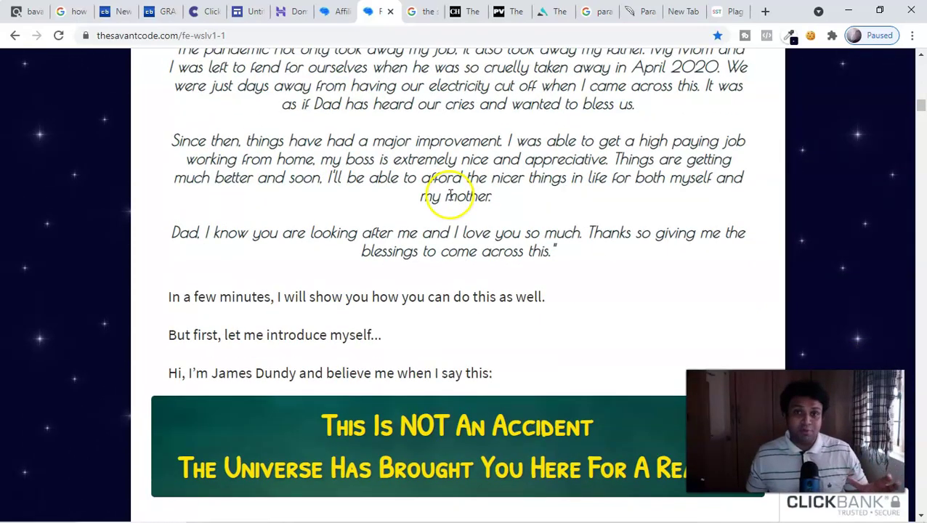
{"action": "scroll", "coordinate": [501, 218], "scroll_direction": "down", "scroll_amount": 8}
{"action": "scroll", "coordinate": [385, 236], "scroll_direction": "down", "scroll_amount": 11}
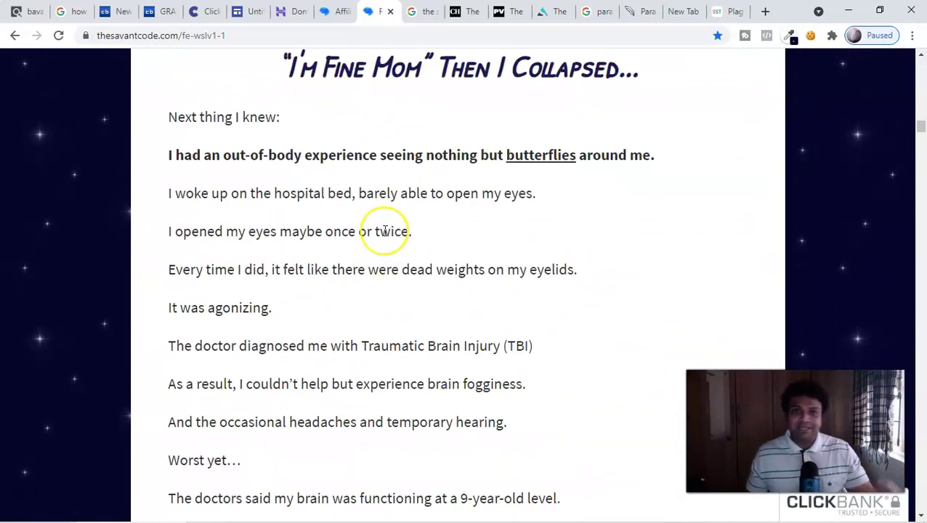
{"action": "key", "text": "ctrl+9"}
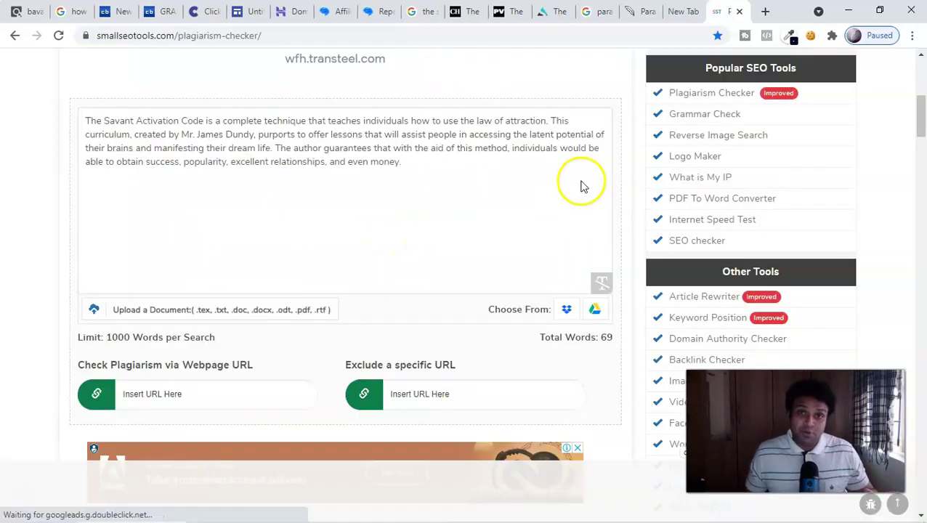